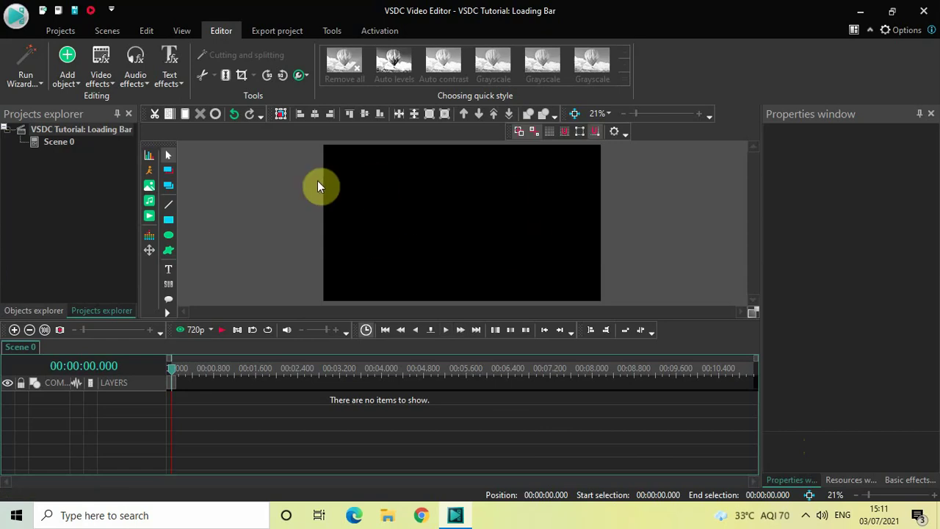
- Add a rectangle about 1204 wide and 209 high from the cursor position and centre it horizontally and vertically in the scene
left_click(62, 69)
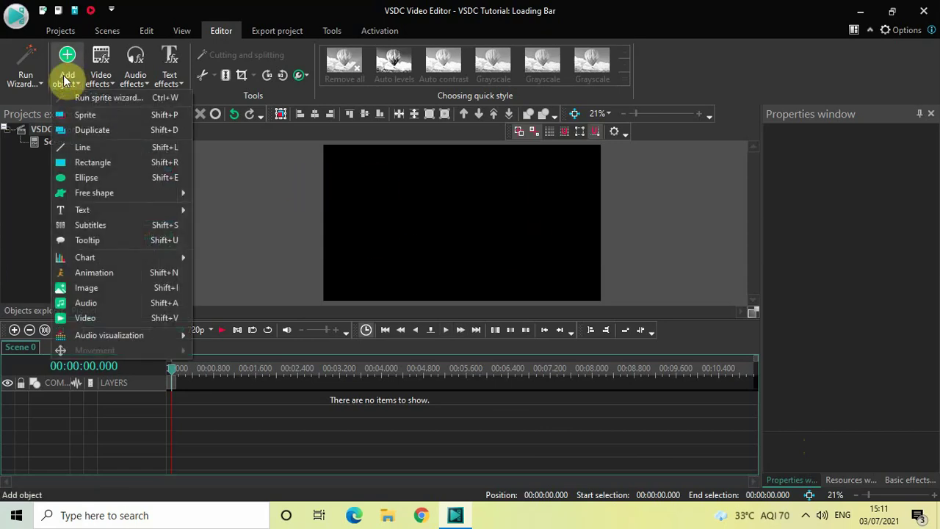
left_click(97, 164)
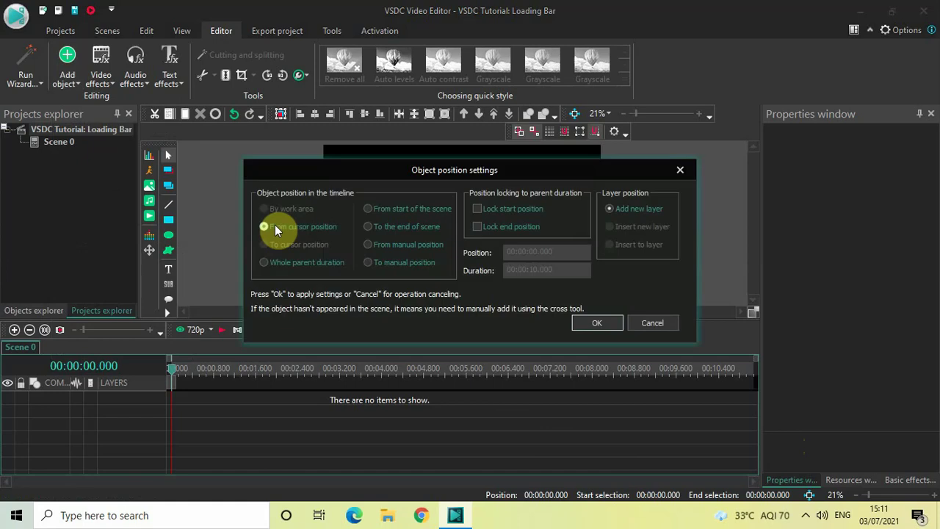
left_click(588, 323)
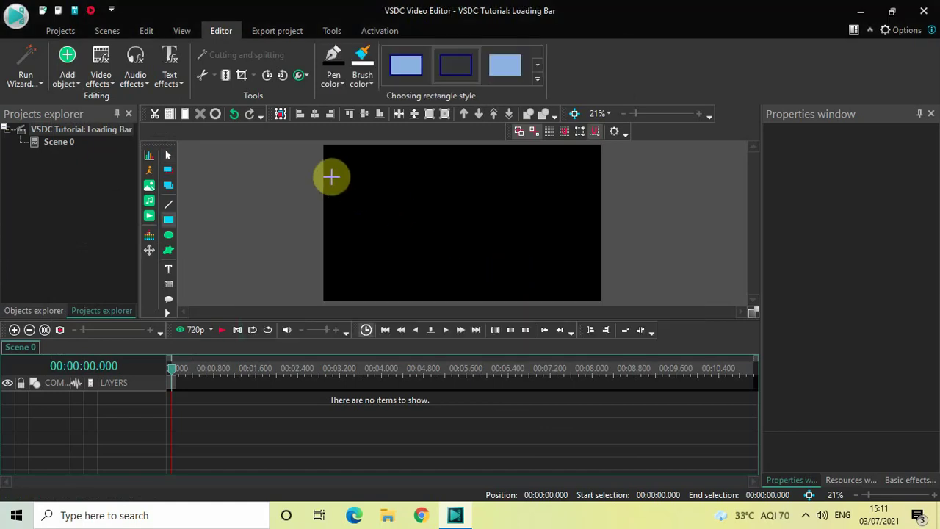
mouse_move(332, 177)
left_mouse_down()
mouse_move(403, 203)
mouse_move(507, 208)
left_mouse_up()
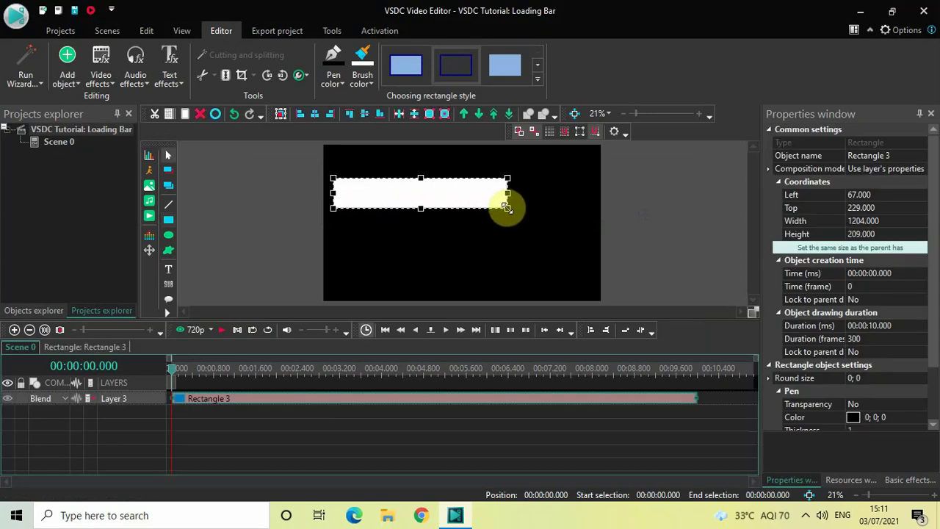
left_click(314, 117)
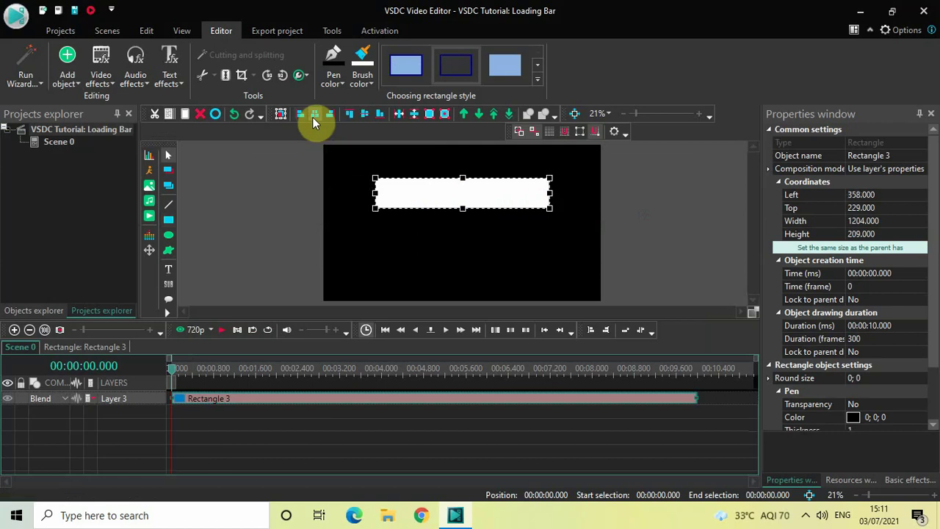
left_click(366, 116)
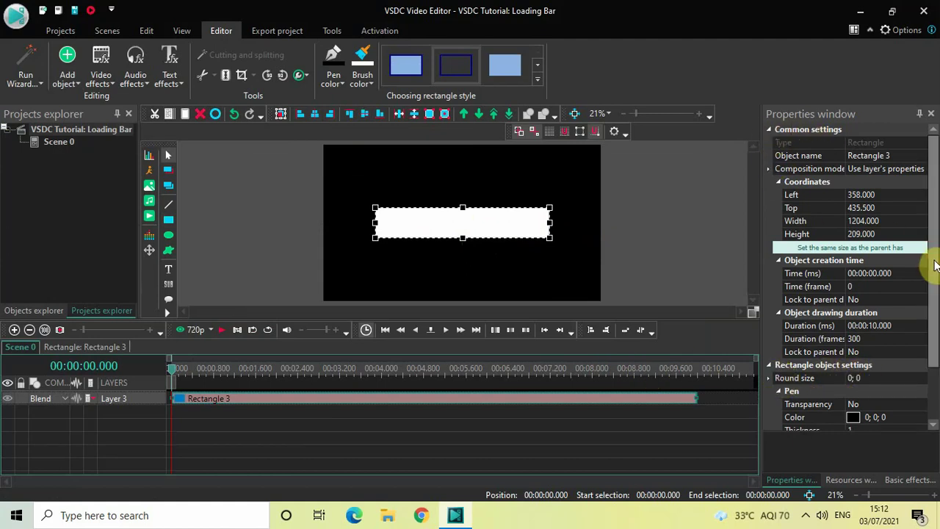
- Set the rectangle's brush fill background to Transparent
left_click_drag(936, 265, 932, 365)
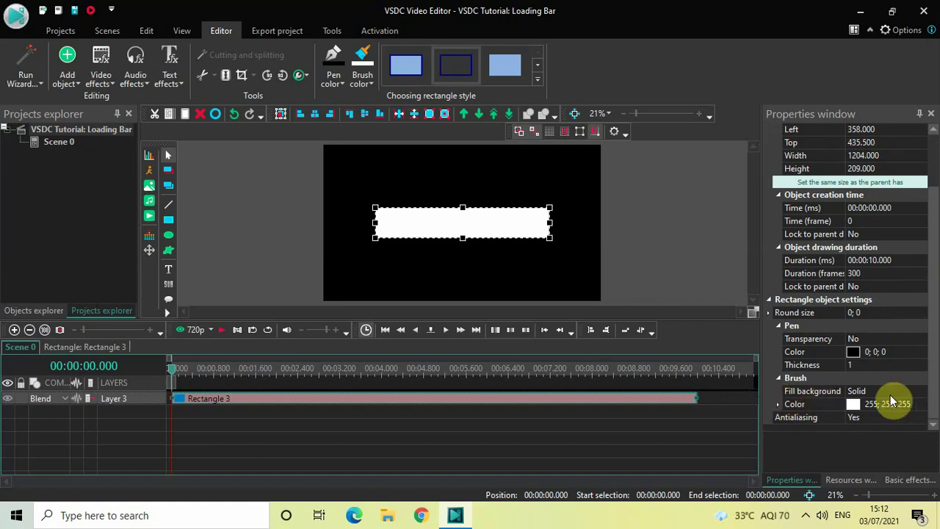
left_click(921, 394)
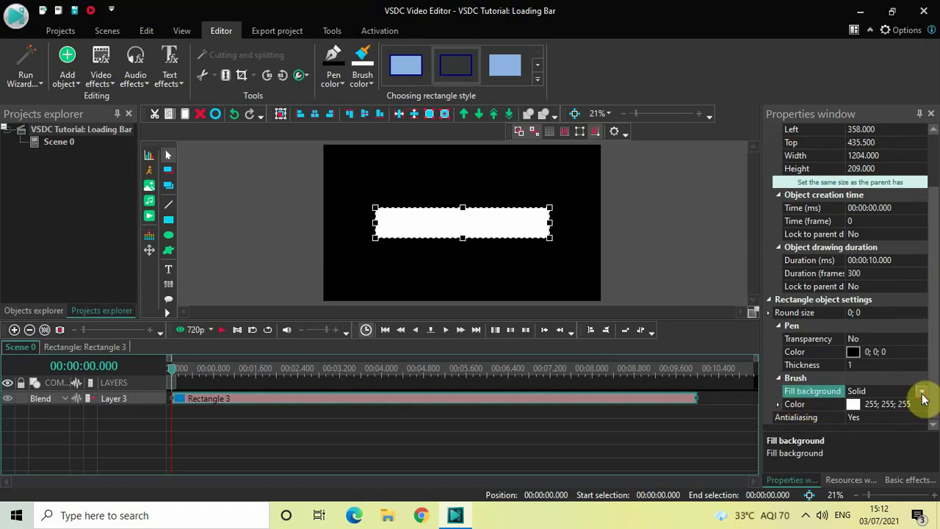
left_click(922, 394)
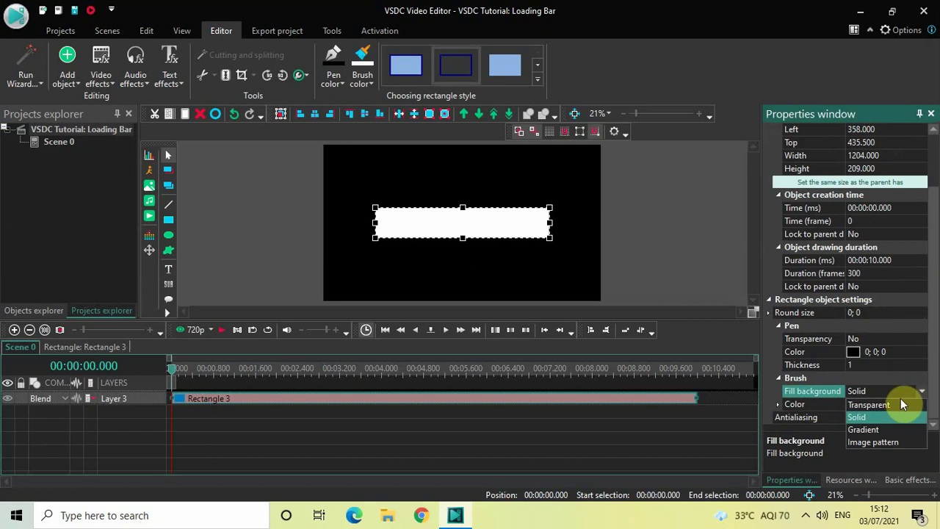
left_click(891, 402)
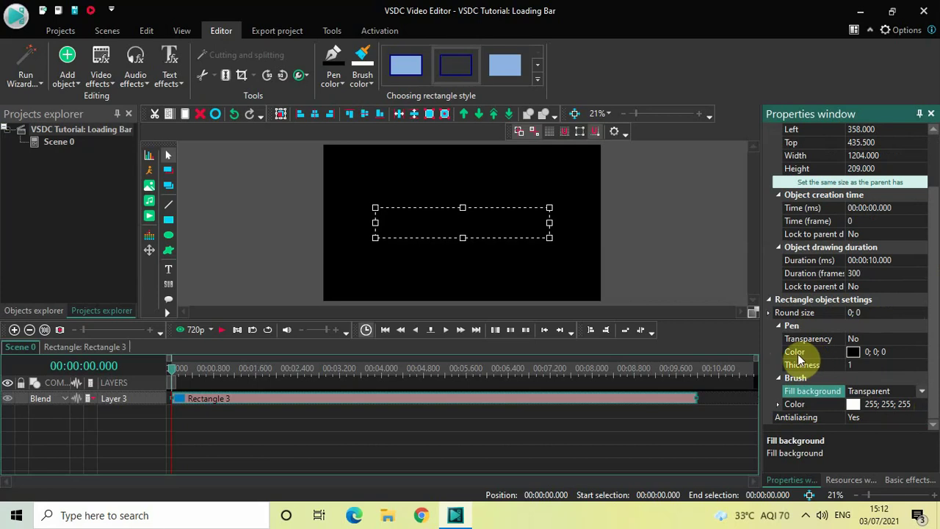
- Give the rectangle a white (#FFFFFF) pen outline with a thickness of 15
left_click(920, 357)
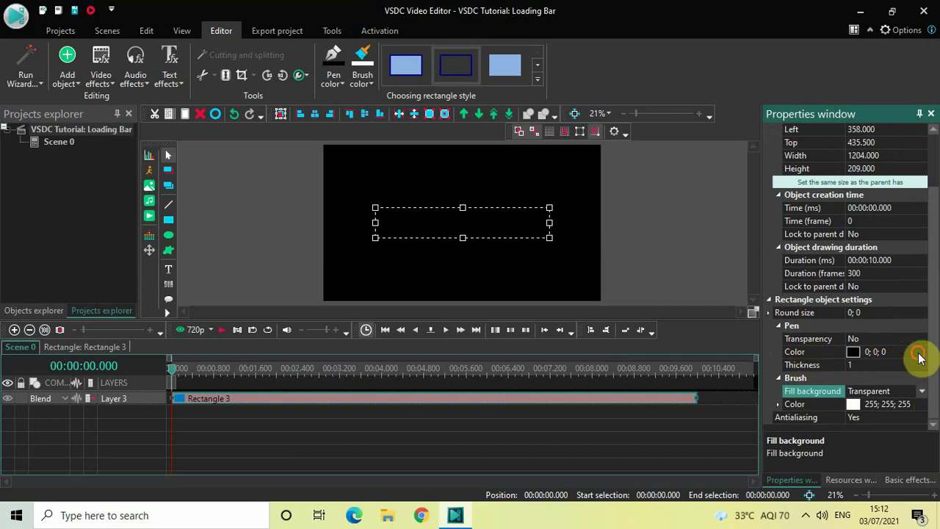
left_click(919, 352)
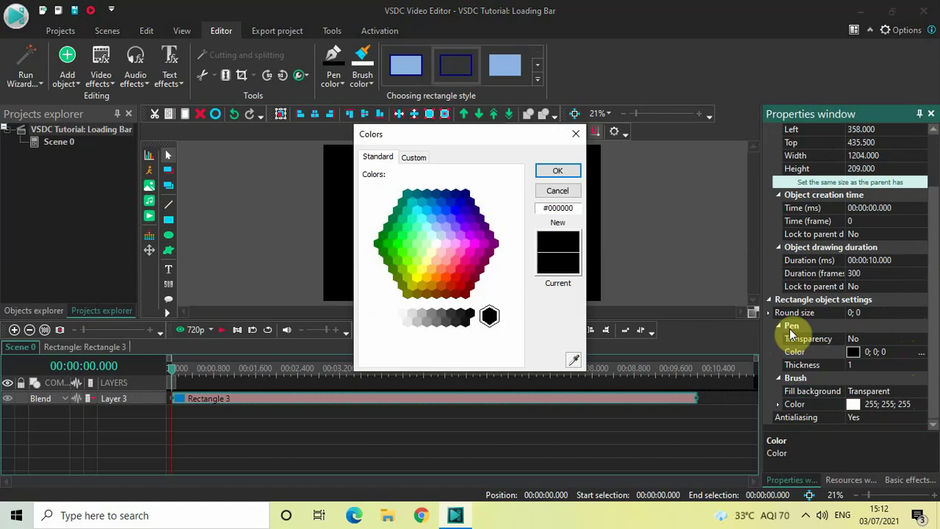
left_click(382, 315)
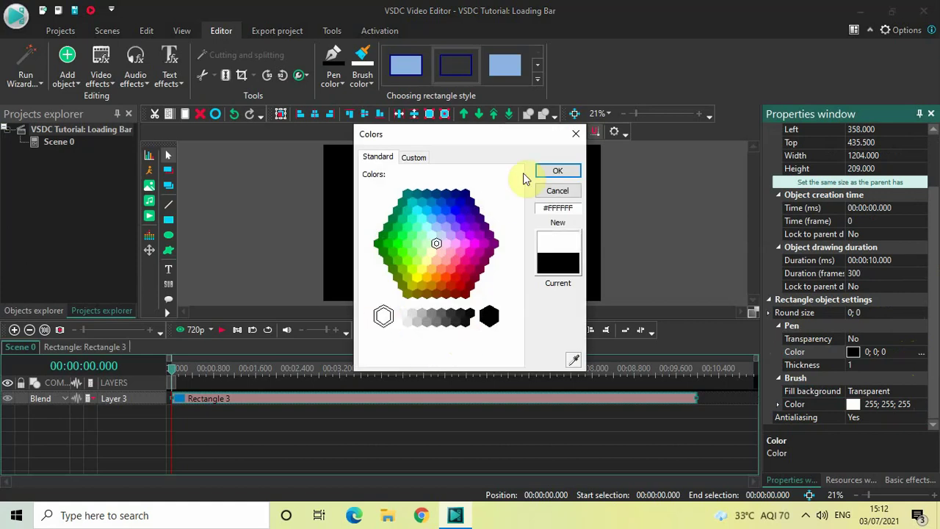
left_click(569, 171)
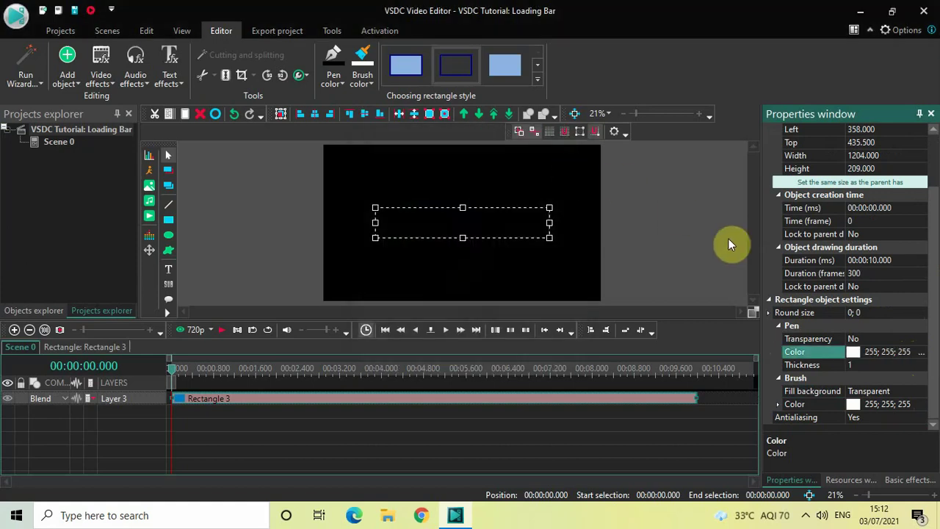
left_click(867, 365)
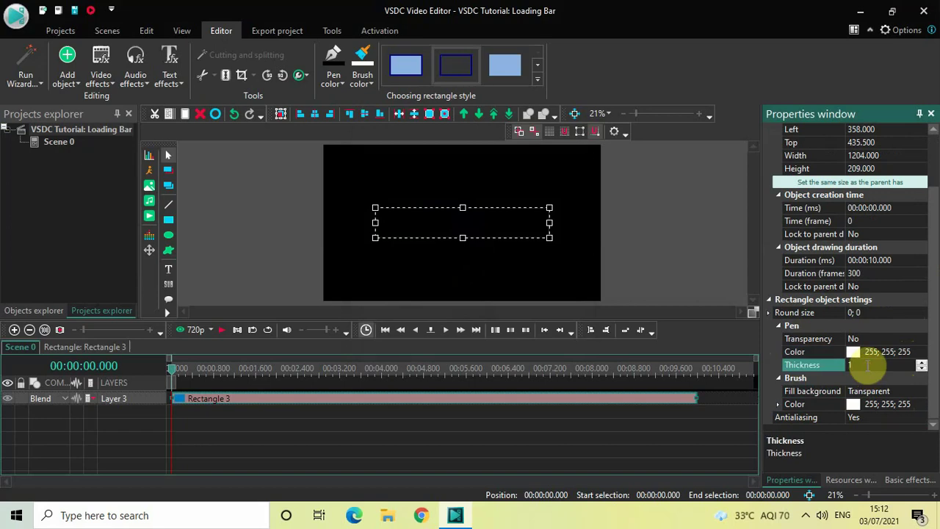
type("5")
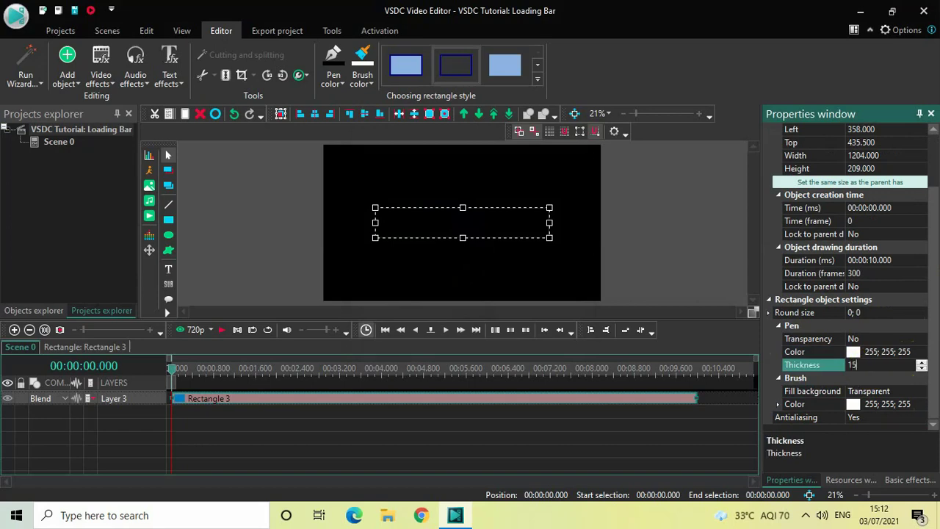
key("Return")
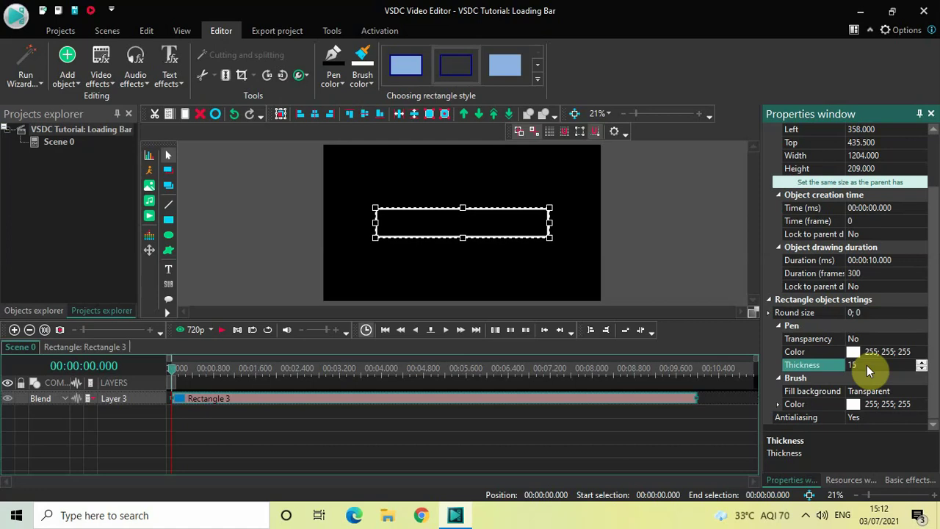
left_click(638, 220)
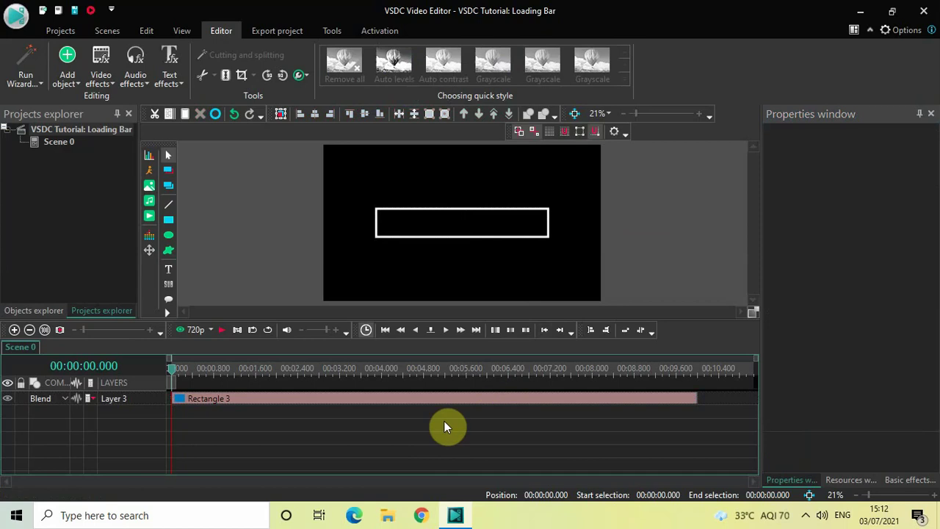
- Set the rectangle's drawing duration to 00:00:05.000
left_click(480, 404)
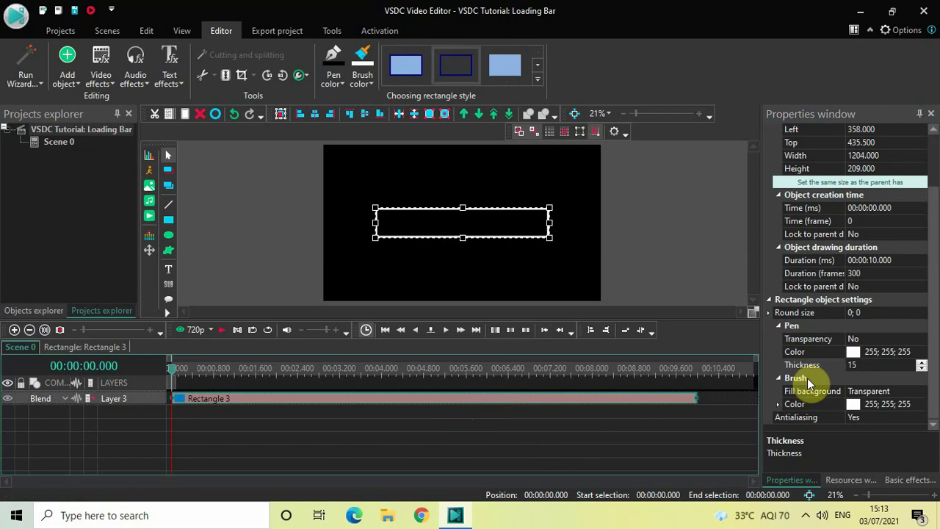
left_click(875, 260)
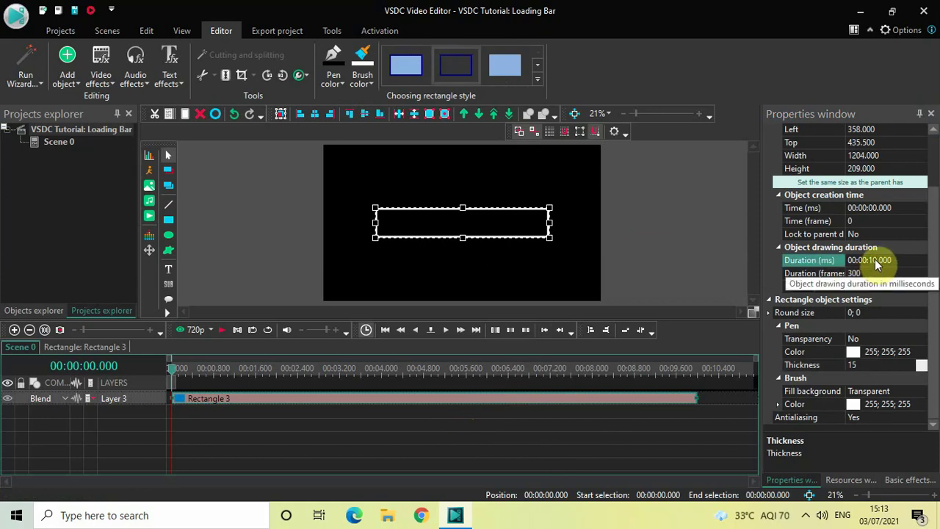
type("05")
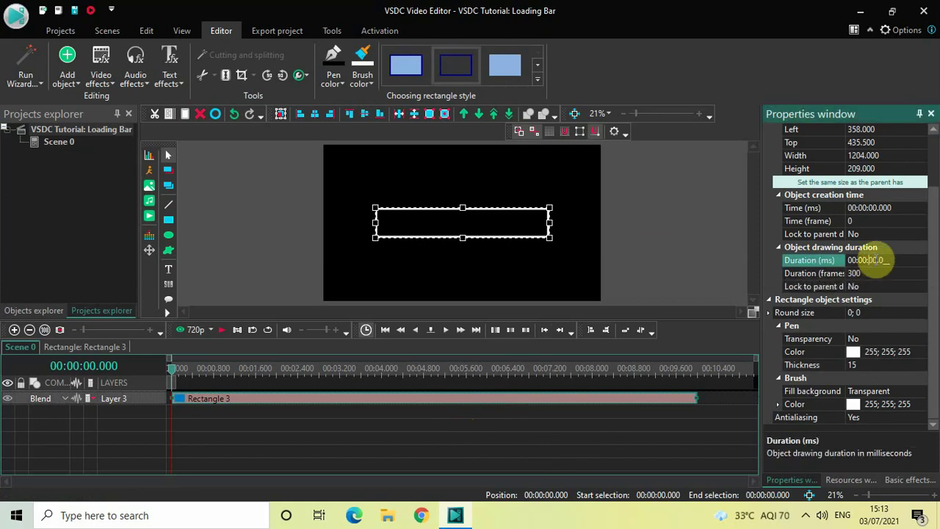
key("Return")
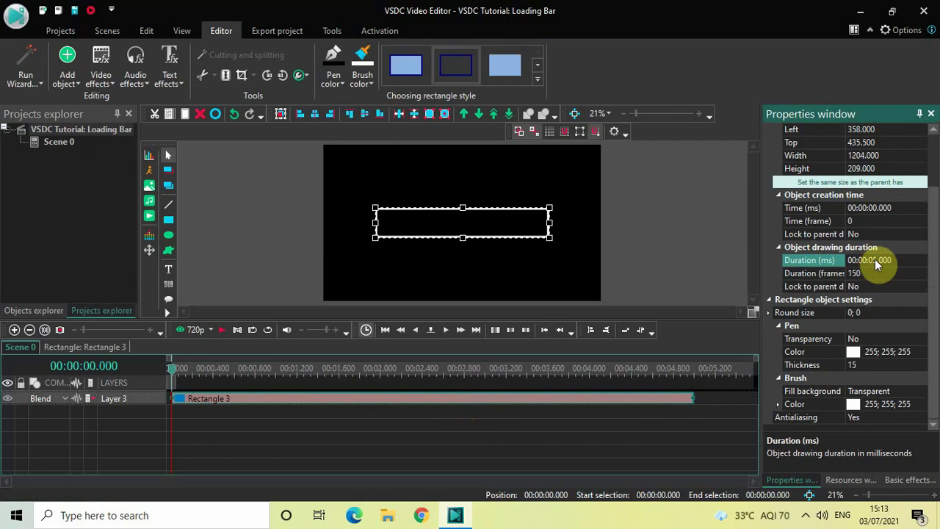
left_click(486, 433)
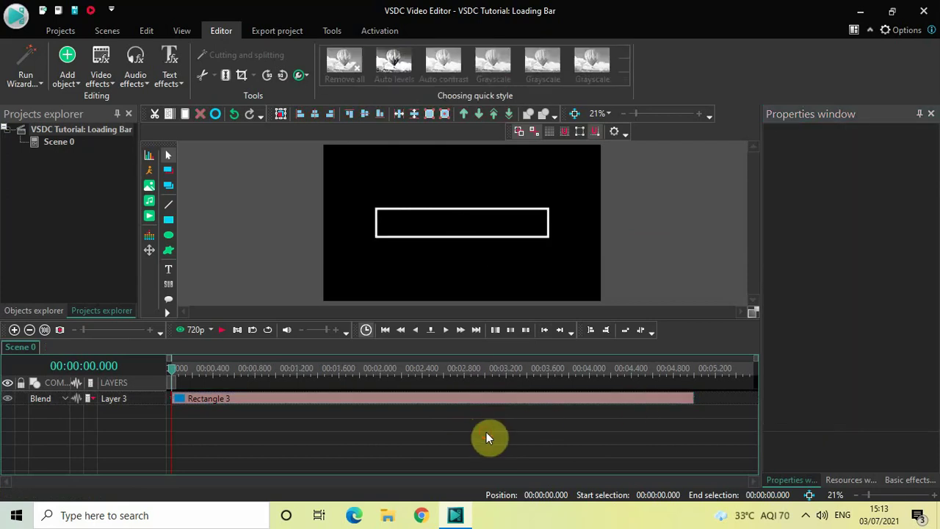
- Open the rectangle's own timeline and add a text object about 1152 wide and 157 high just inside its outline
double_click(362, 403)
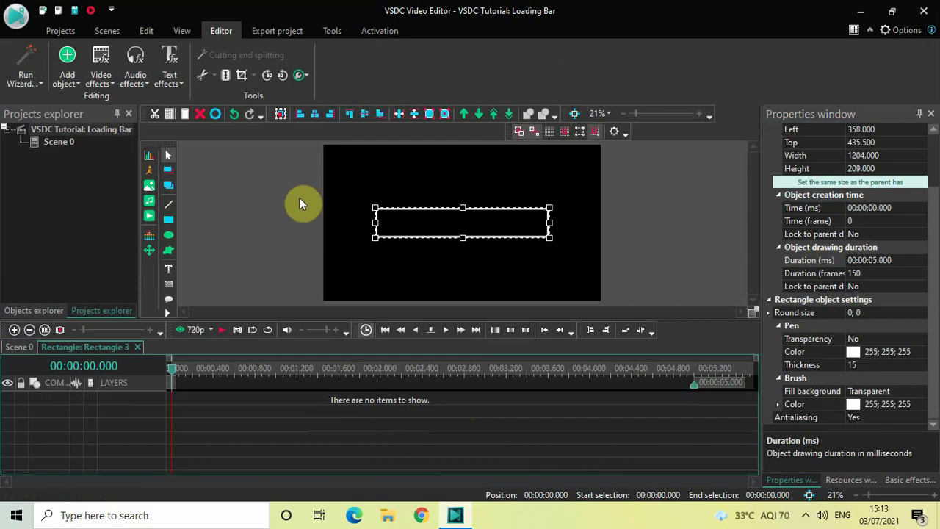
left_click(67, 75)
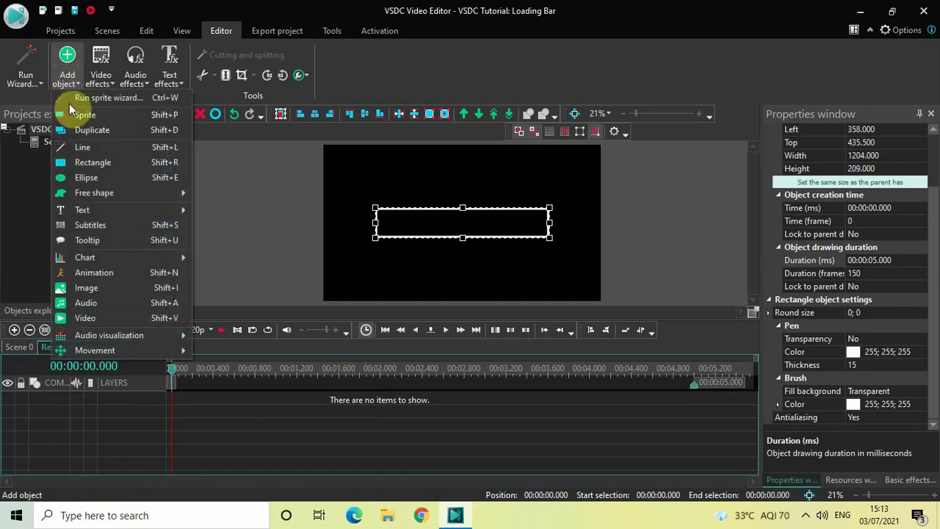
mouse_move(101, 211)
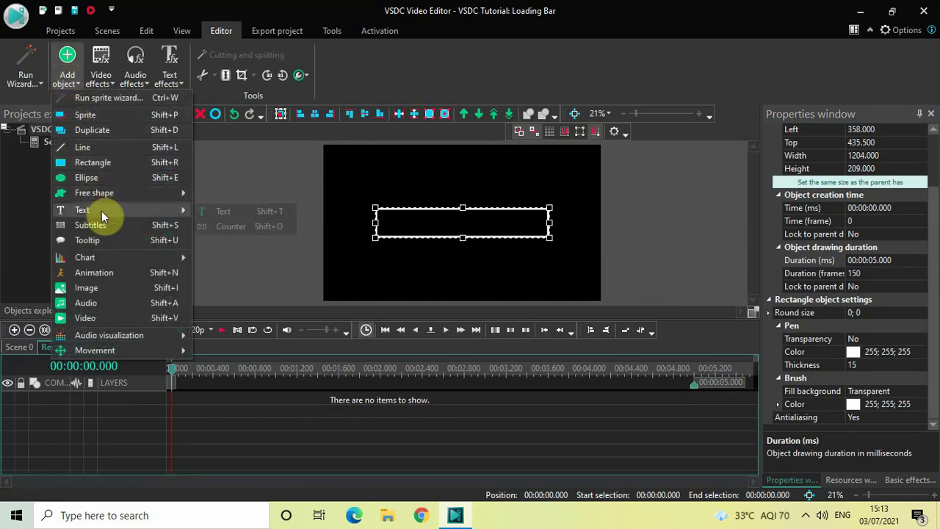
left_click(224, 212)
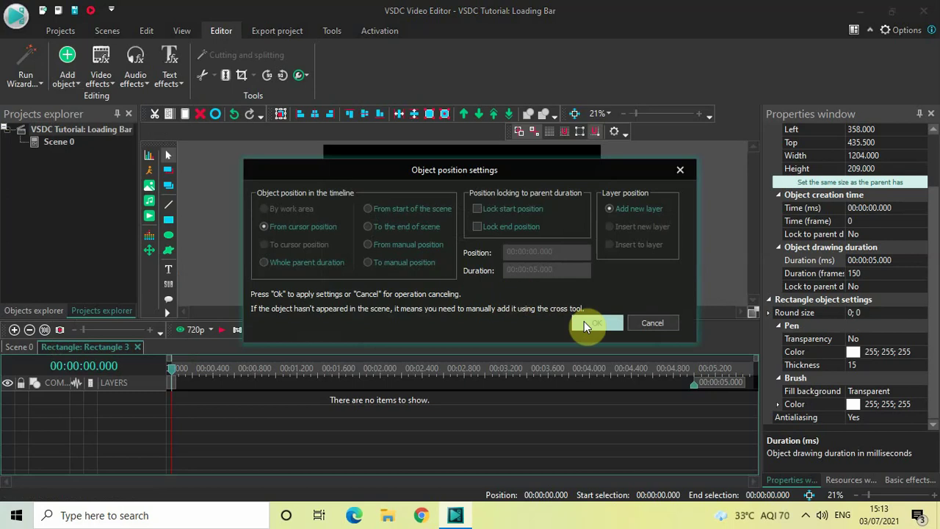
left_click(600, 324)
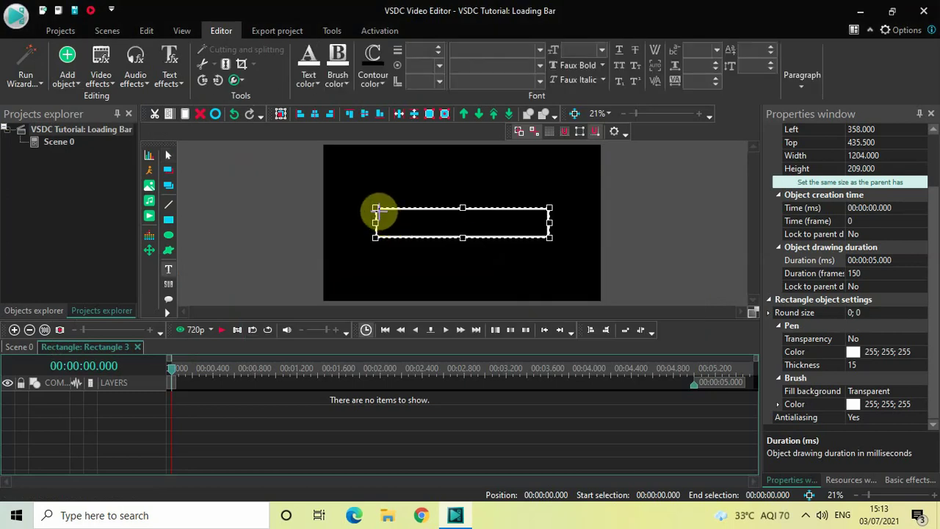
left_click_drag(375, 211, 543, 233)
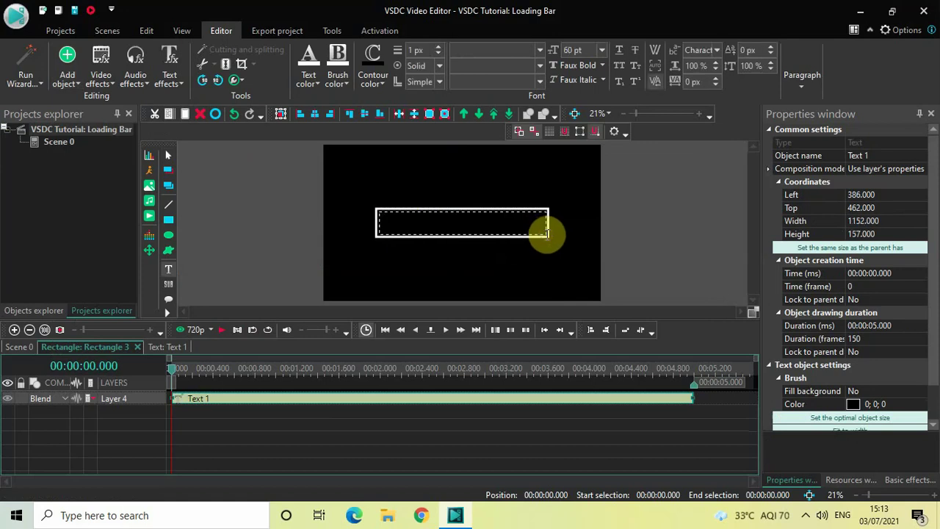
- Enter a short row of capital I characters in the text object to form the loading bar's segments
left_click(435, 223)
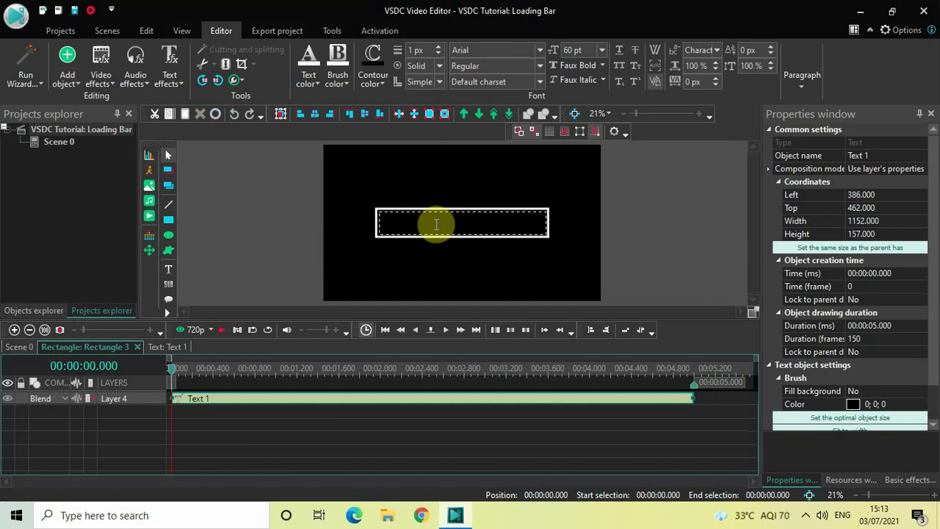
key("Caps_Lock")
type("LOADING")
- Change the font of all the text in the text object to Broadway
key("ctrl+a")
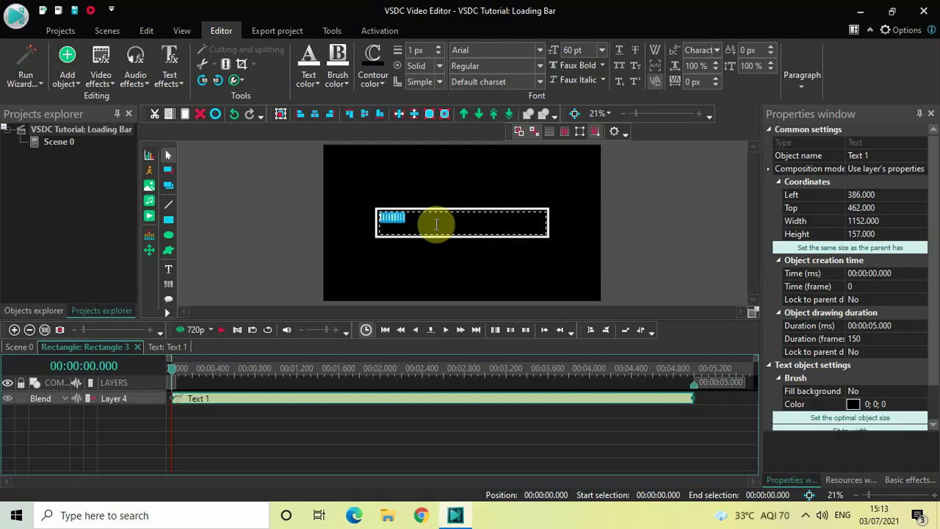
left_click(500, 49)
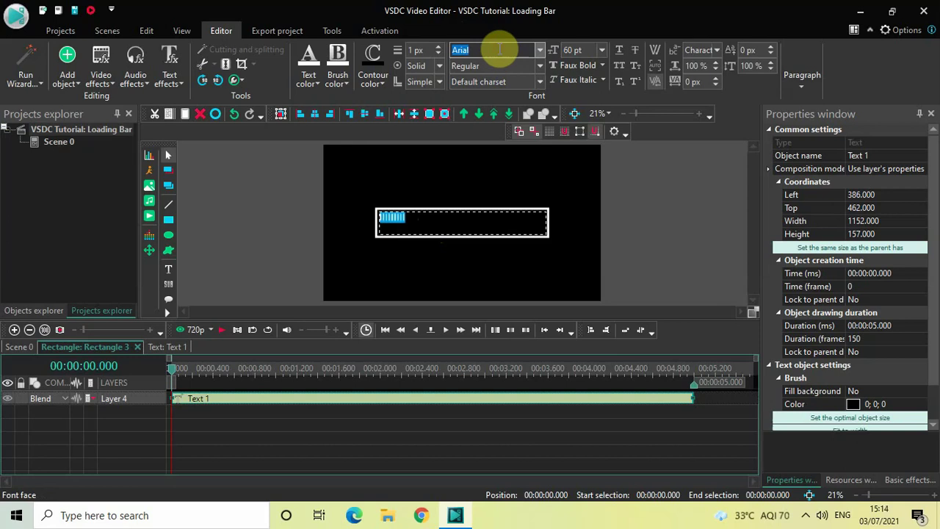
key("BackSpace")
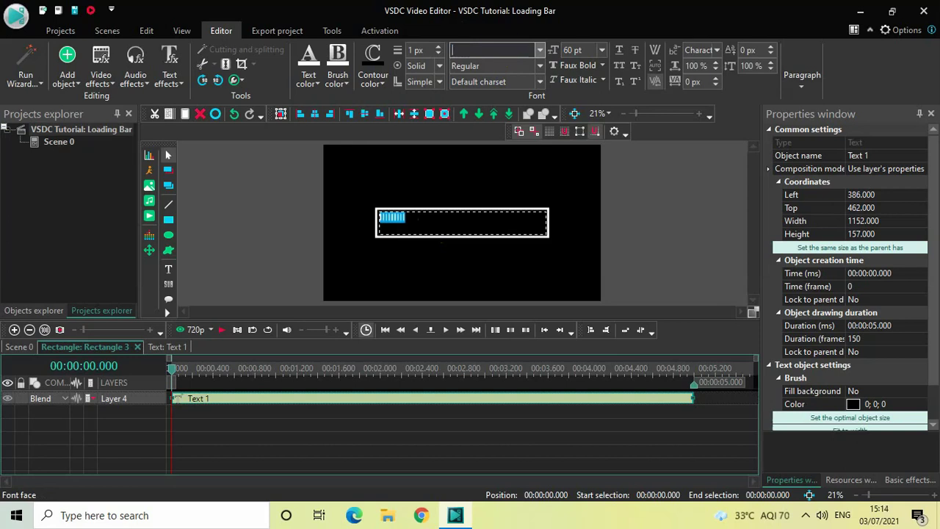
type("Broadway")
key("Return")
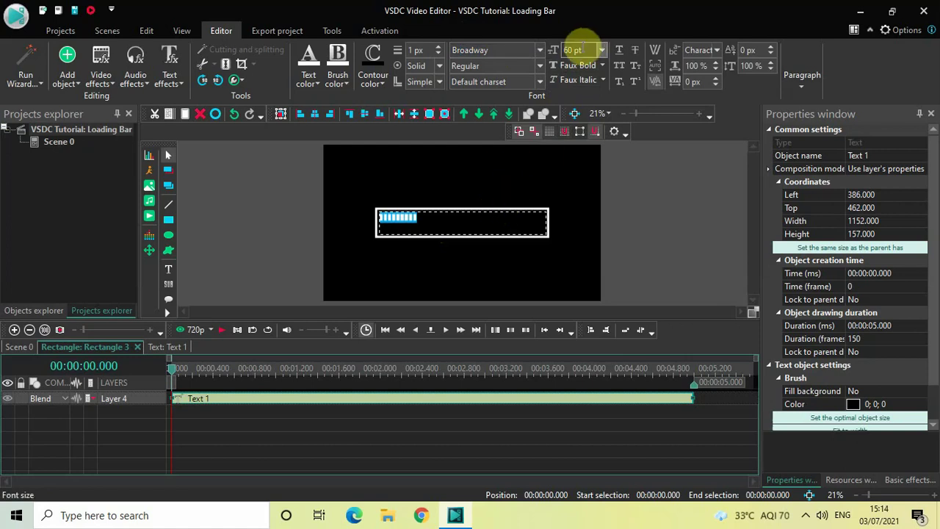
- Try font sizes of 200 pt and 150 pt on the row of segment characters
left_click(576, 50)
key("BackSpace")
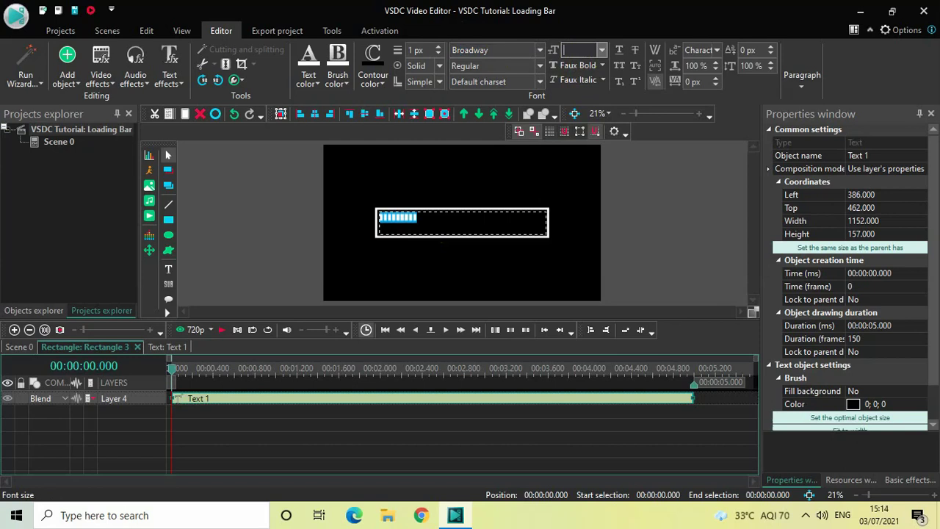
type("200")
key("Return")
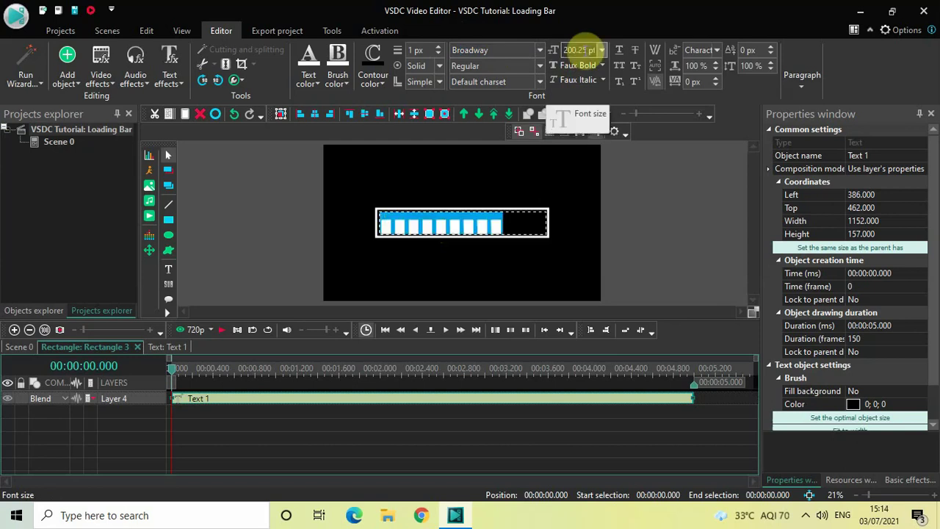
left_click(584, 50)
key("BackSpace")
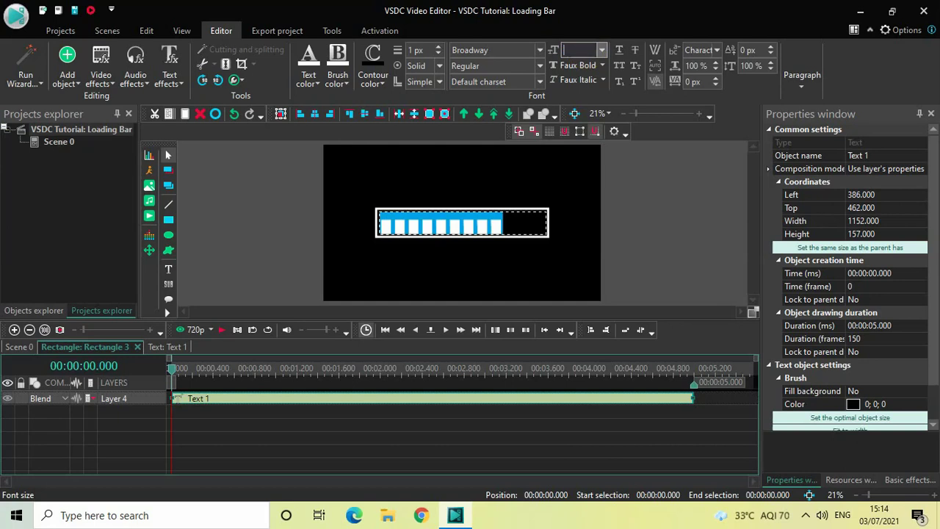
type("150")
key("Return")
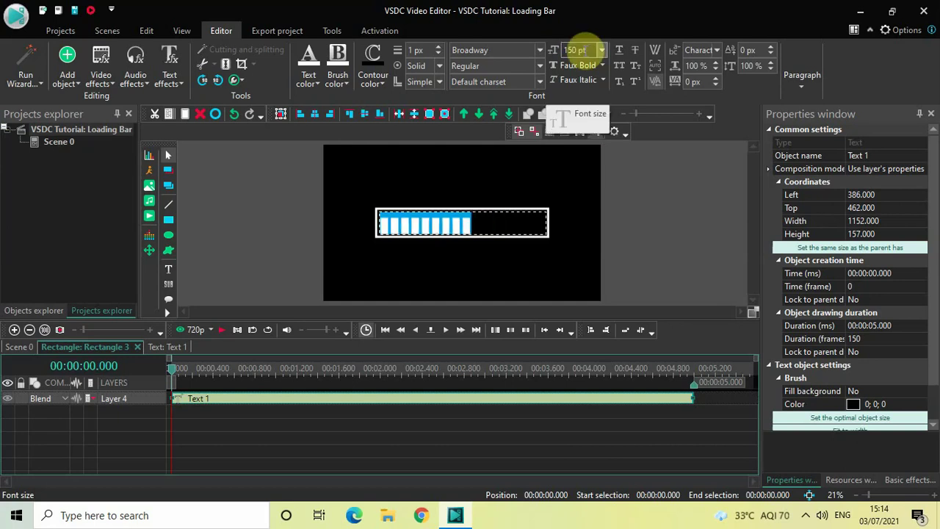
- Set the font size of the segment characters to 130 pt
left_click(592, 49)
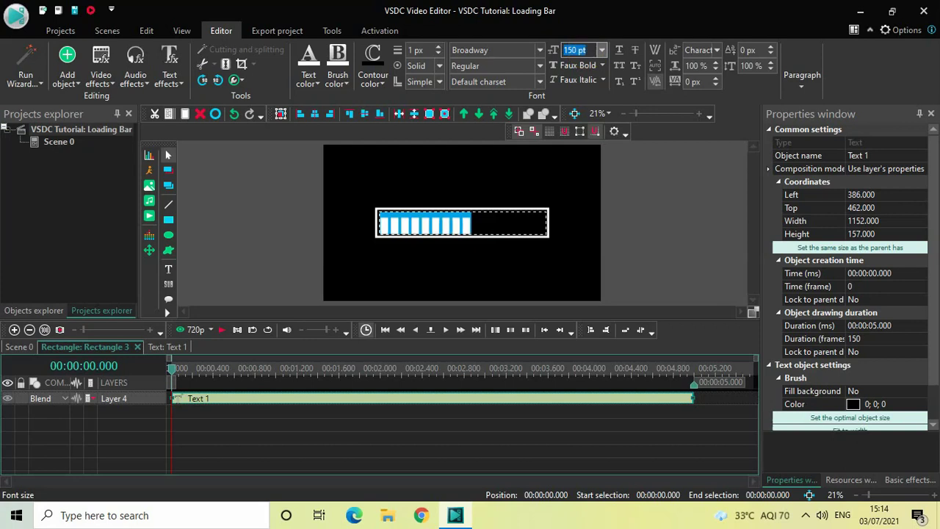
key("BackSpace")
type("130")
key("Return")
left_click(678, 238)
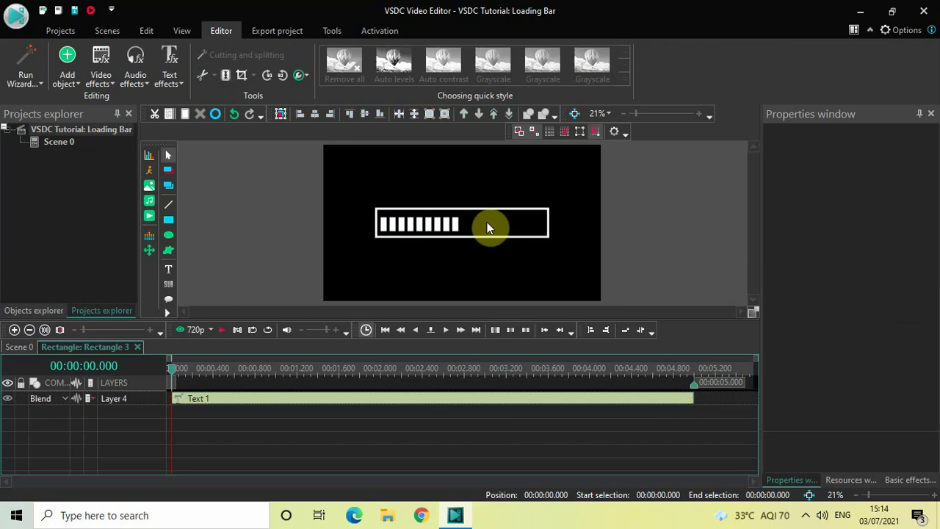
- Center all the segment characters vertically within the text object
left_click(487, 221)
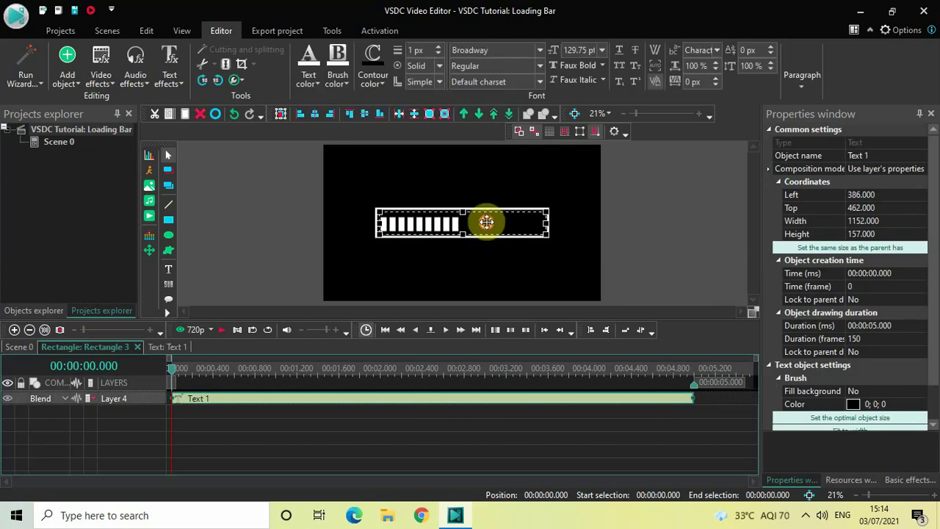
double_click(487, 222)
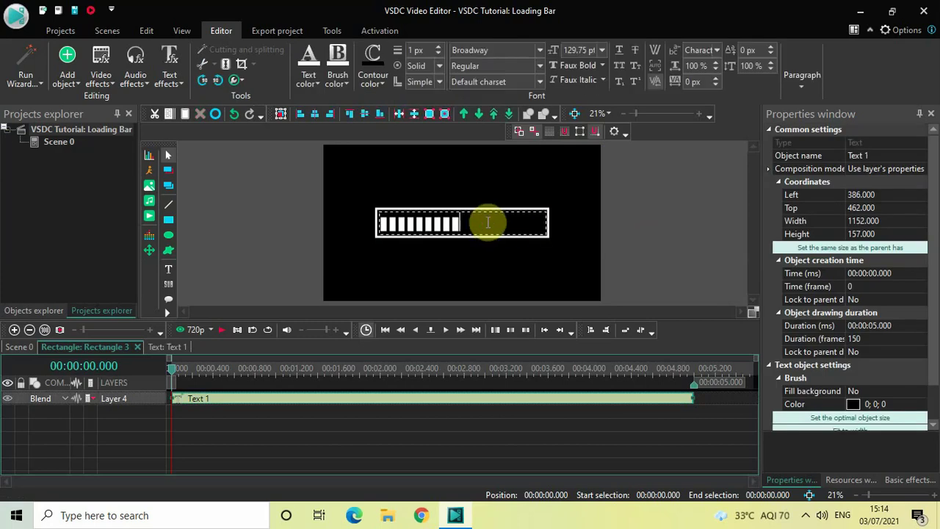
key("ctrl+a")
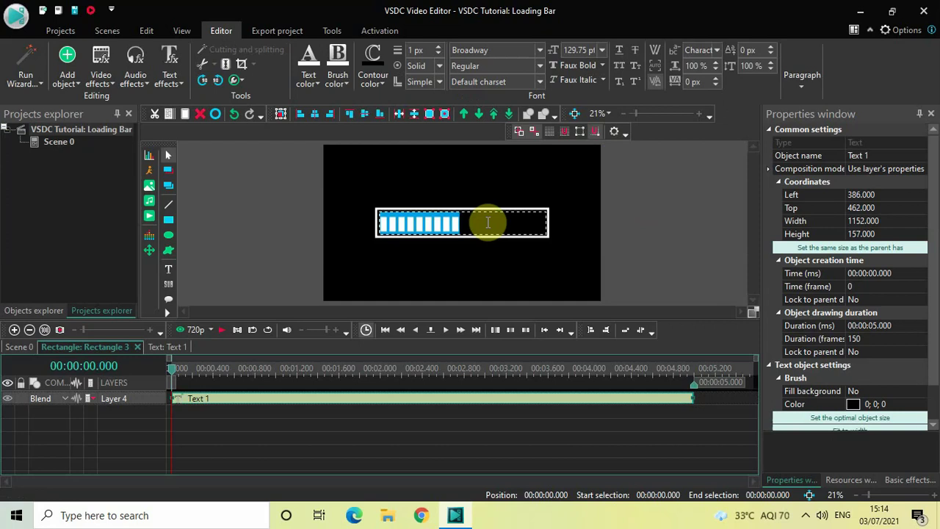
left_click(804, 84)
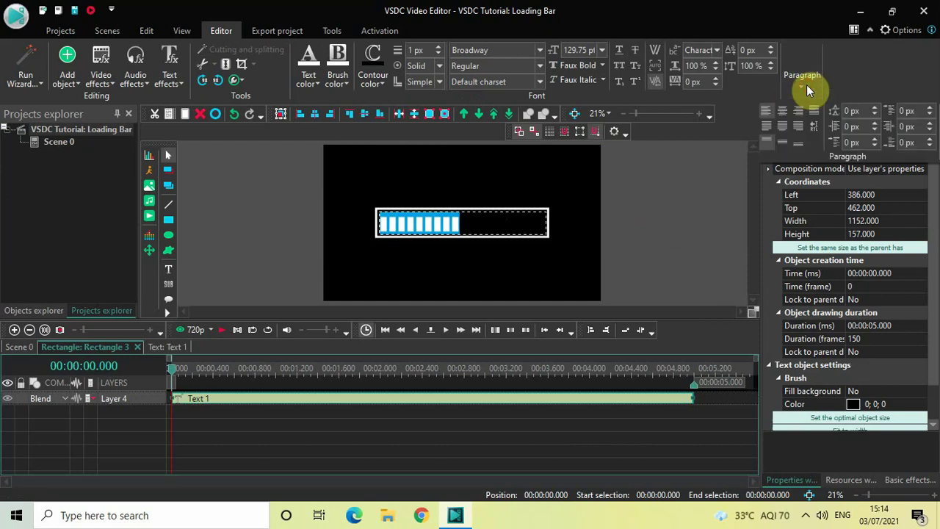
left_click(782, 145)
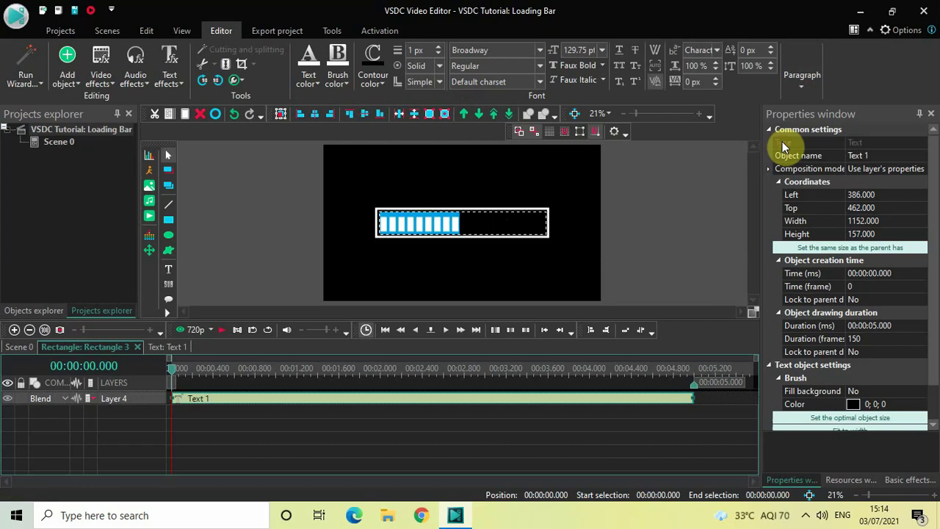
left_click(677, 245)
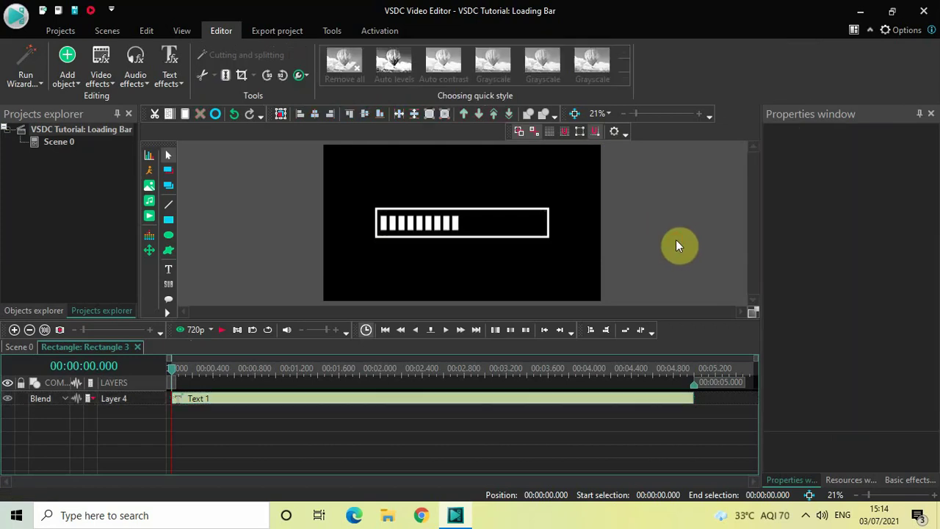
- Append more capital I characters to the text until the segments nearly fill the outlined rectangle's width
left_click(519, 229)
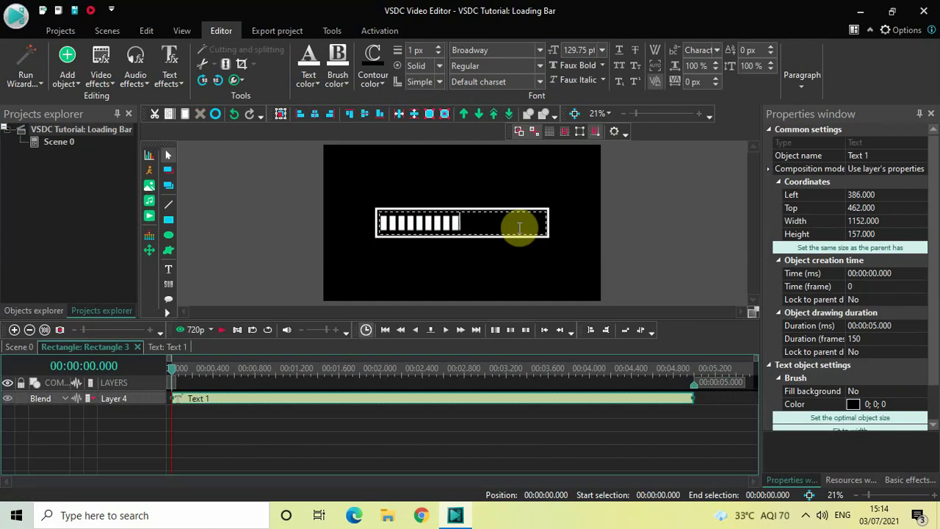
type("IIIIIII")
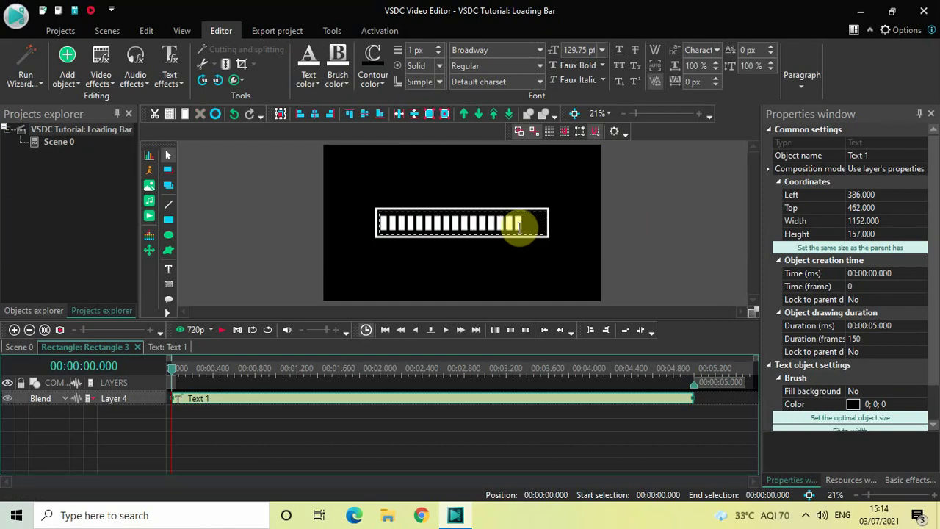
type("III")
left_click(700, 231)
- Move the text object's left edge inward to 400, making it 1138 wide, to even out the side margins
left_click(526, 222)
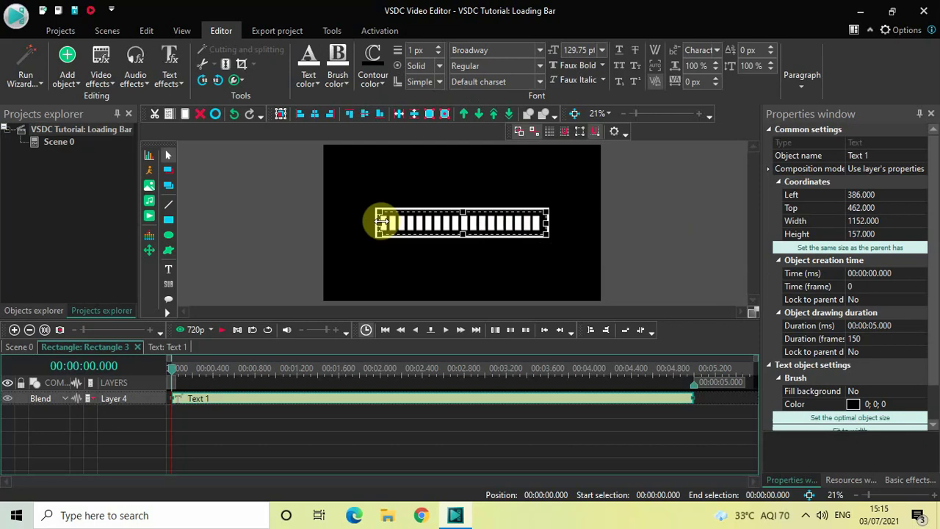
left_click_drag(382, 222, 381, 222)
left_click(633, 233)
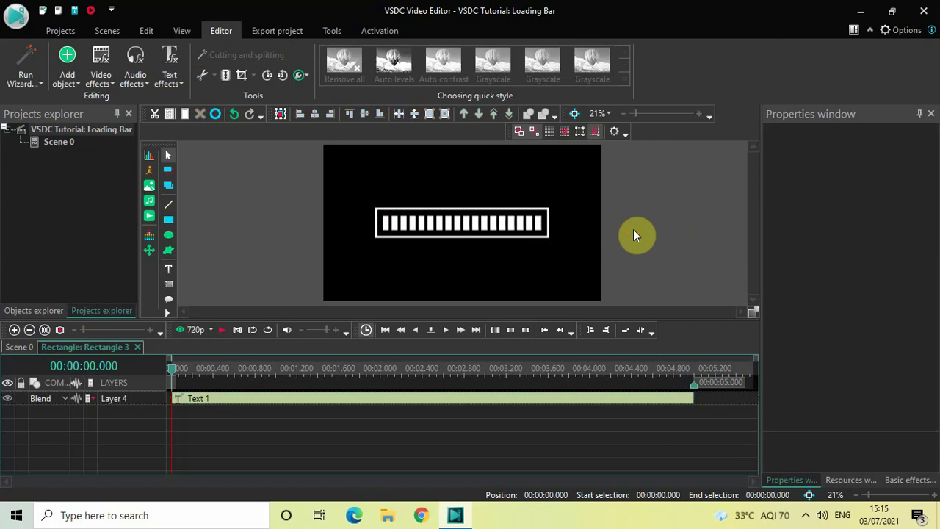
- Change the text color of all the segment characters to a dark orange from the Office theme colors
left_click(538, 222)
left_click(538, 222)
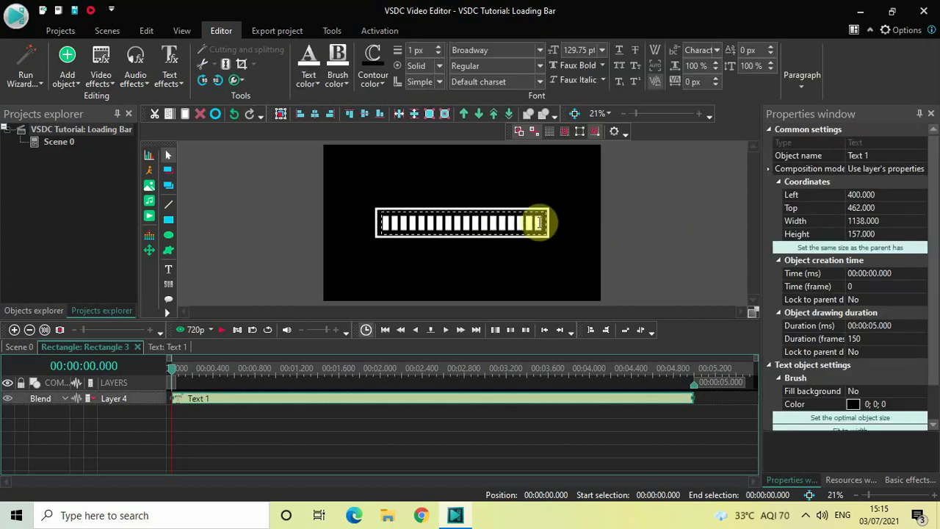
key("ctrl+a")
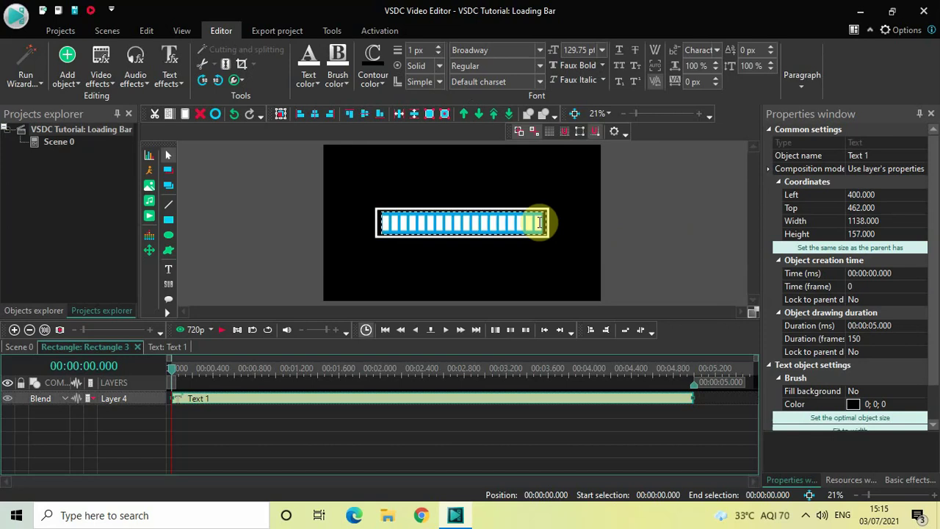
left_click(306, 83)
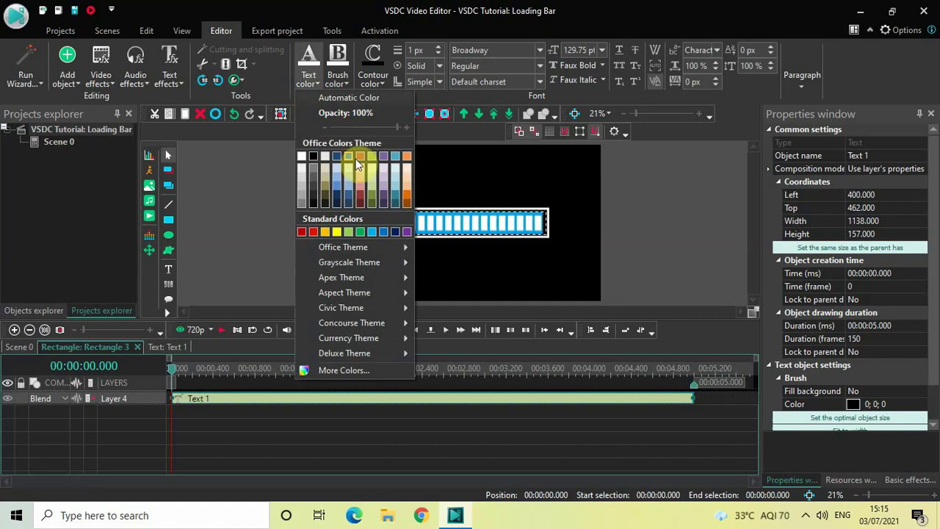
left_click(407, 194)
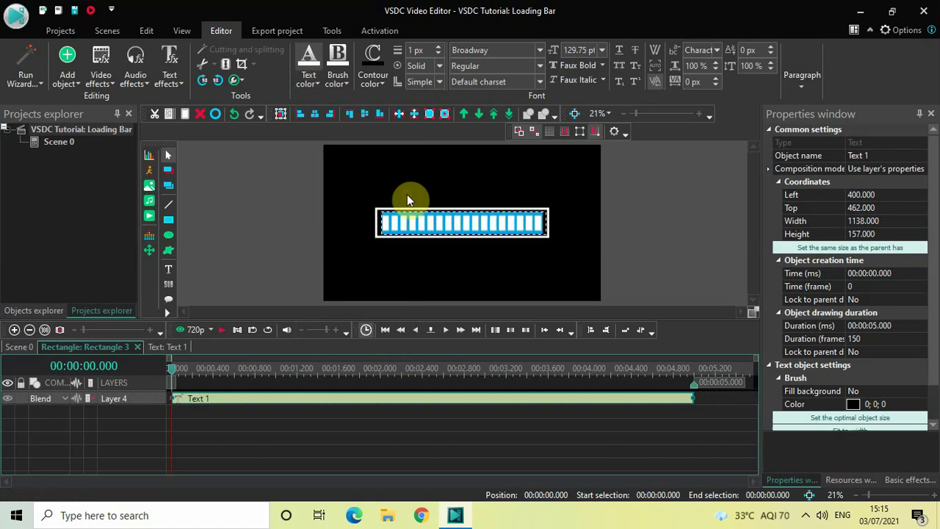
left_click(643, 226)
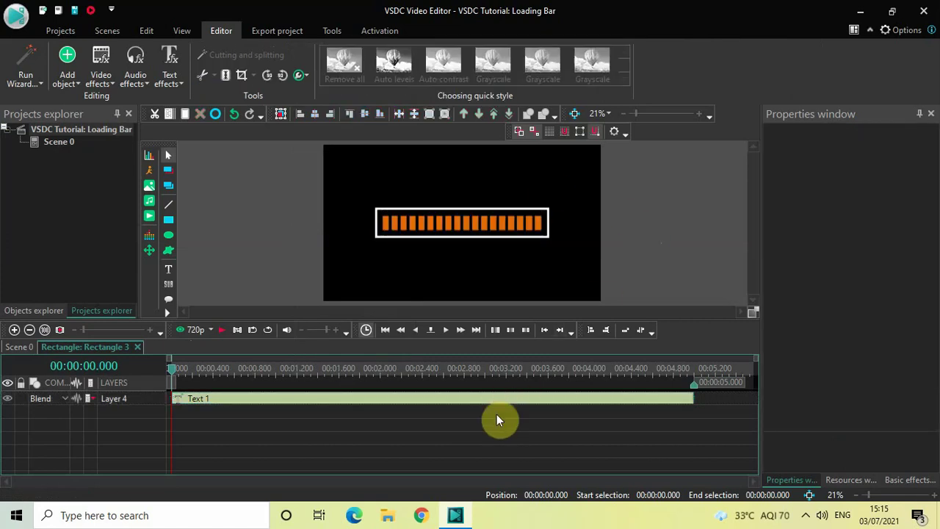
- Open the text object's own timeline and add a Recoloring text effect spanning the whole parent duration
double_click(406, 398)
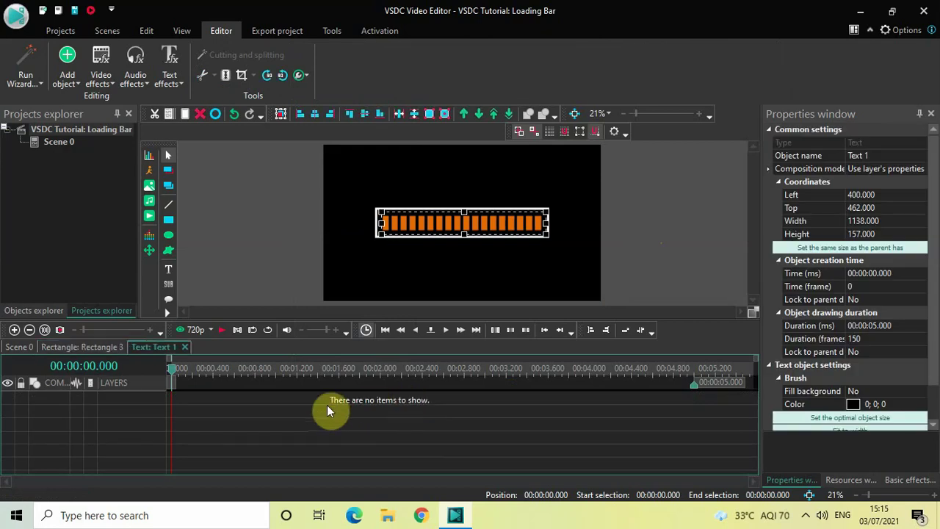
left_click(16, 347)
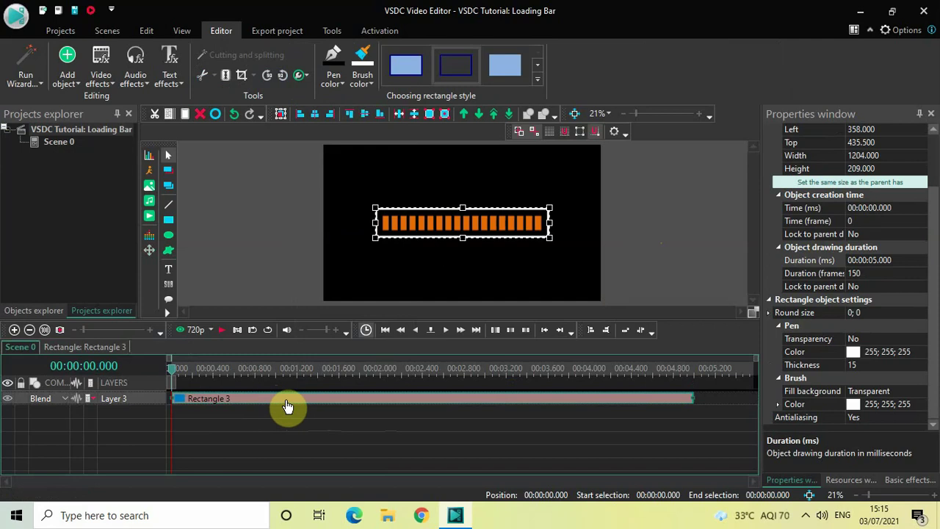
scroll(285, 400, "up", 1)
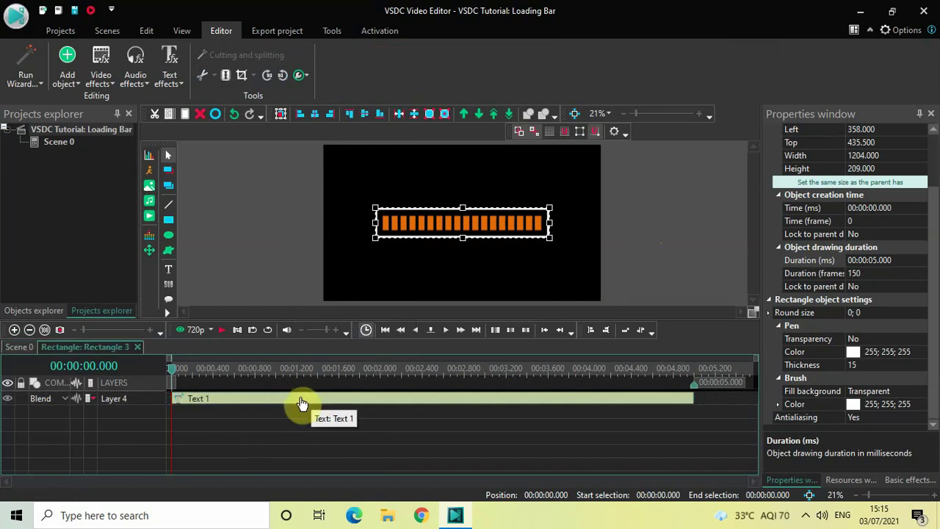
double_click(301, 400)
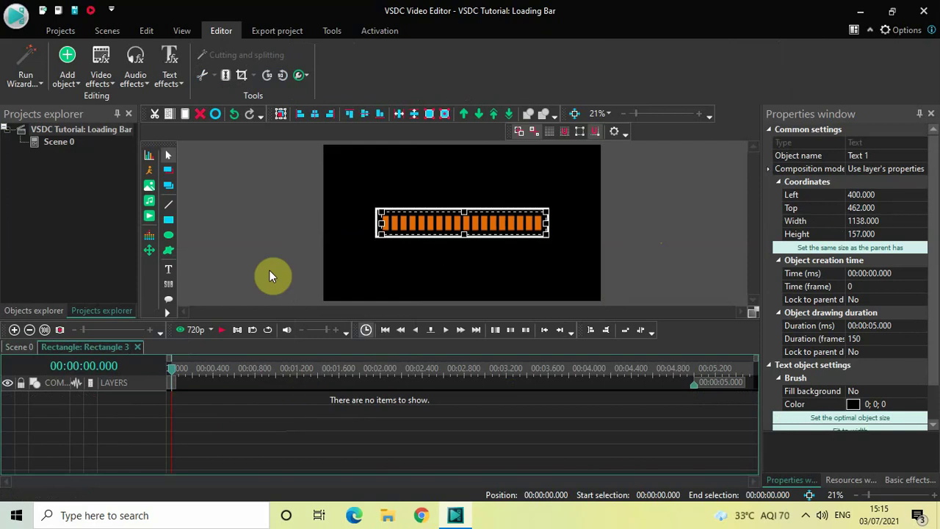
left_click(169, 72)
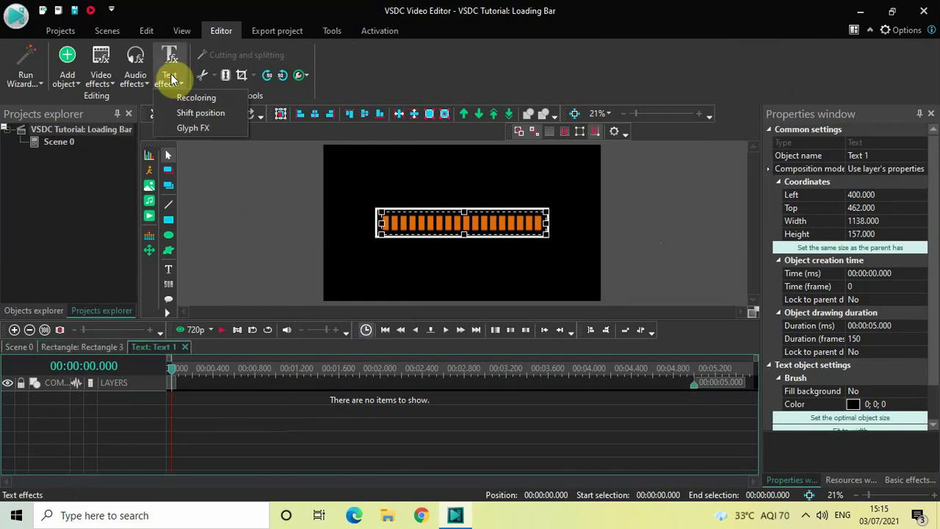
left_click(202, 103)
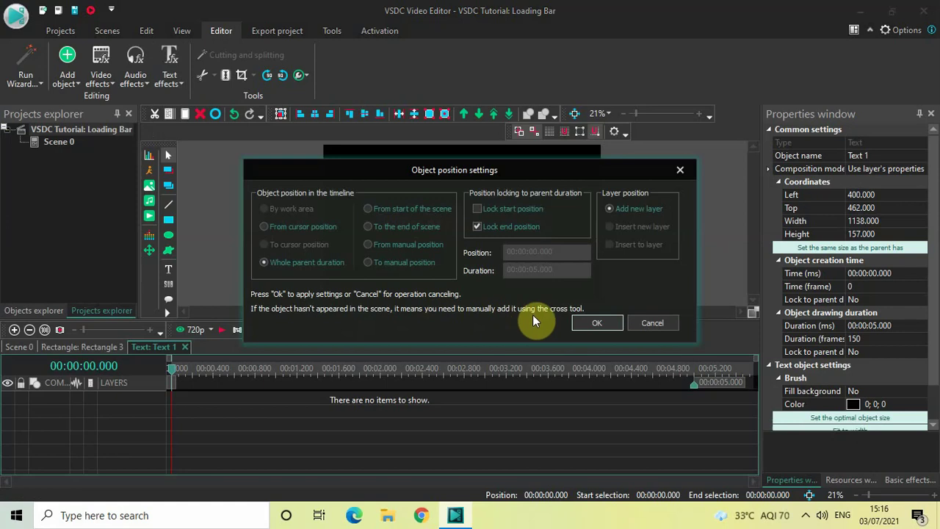
left_click(593, 320)
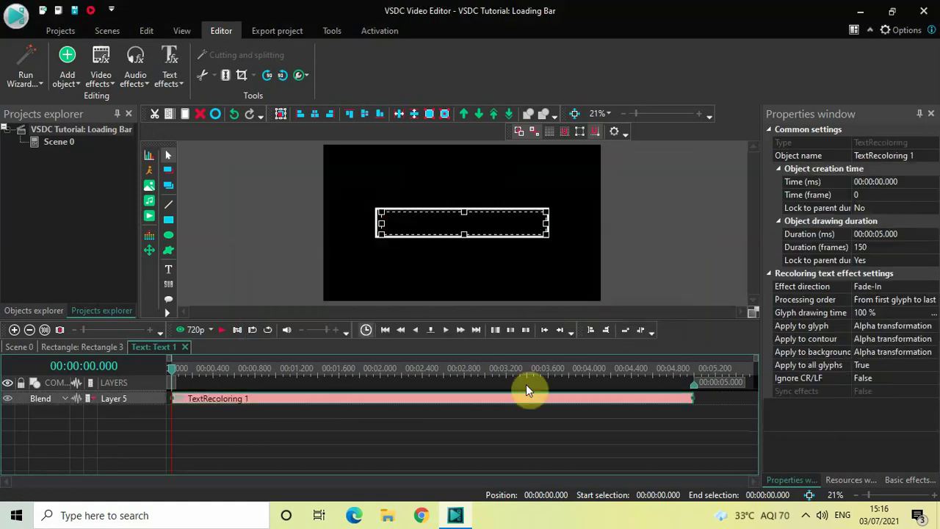
- Return to Scene 0 and play back the loading bar animation
left_click(18, 348)
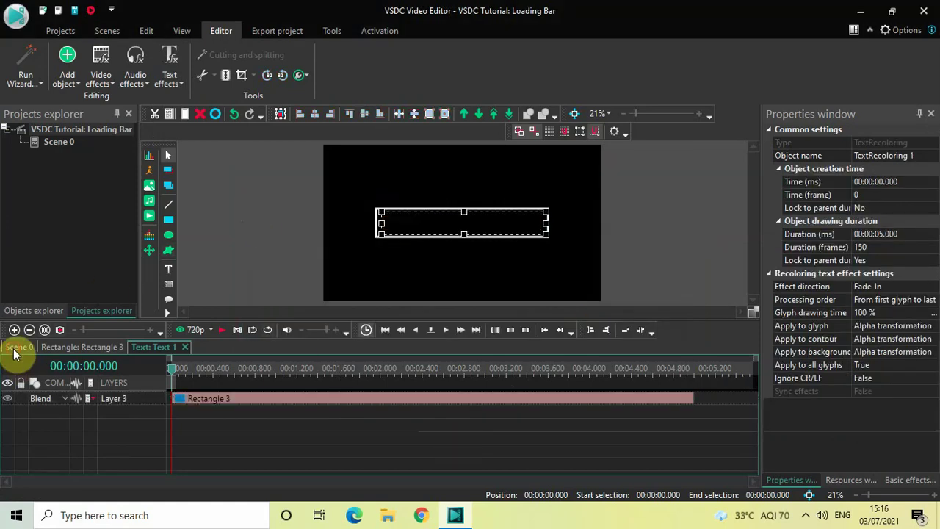
left_click(269, 243)
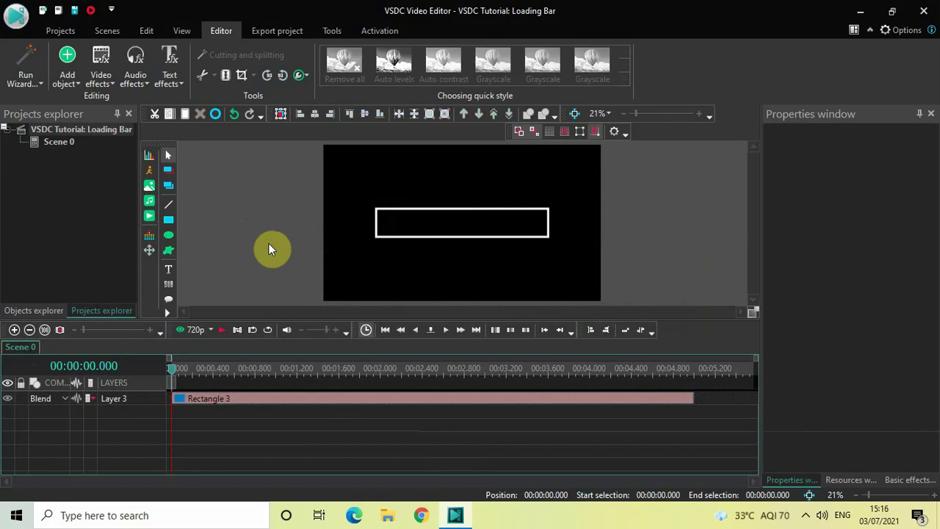
key("space")
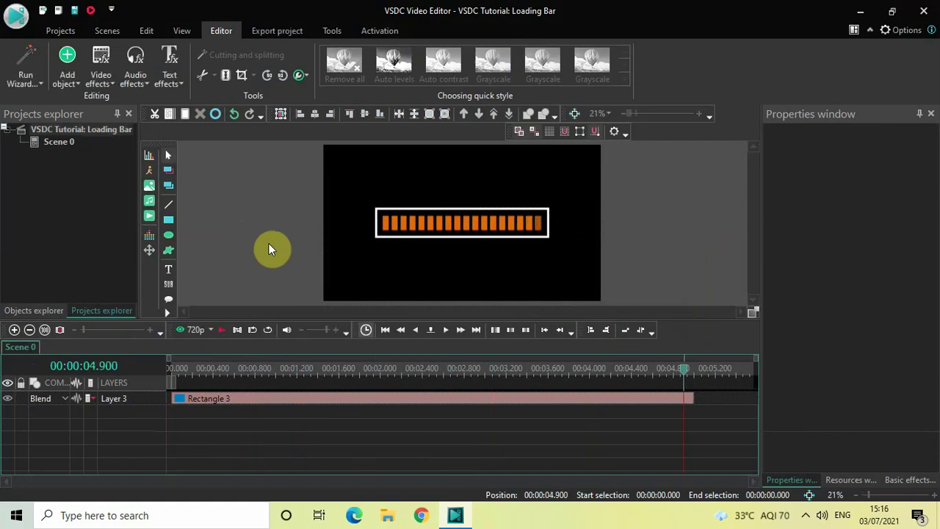
- Open the segment text's timeline inside the rectangle and set the Recoloring effect's duration to 00:00:02.500
double_click(323, 399)
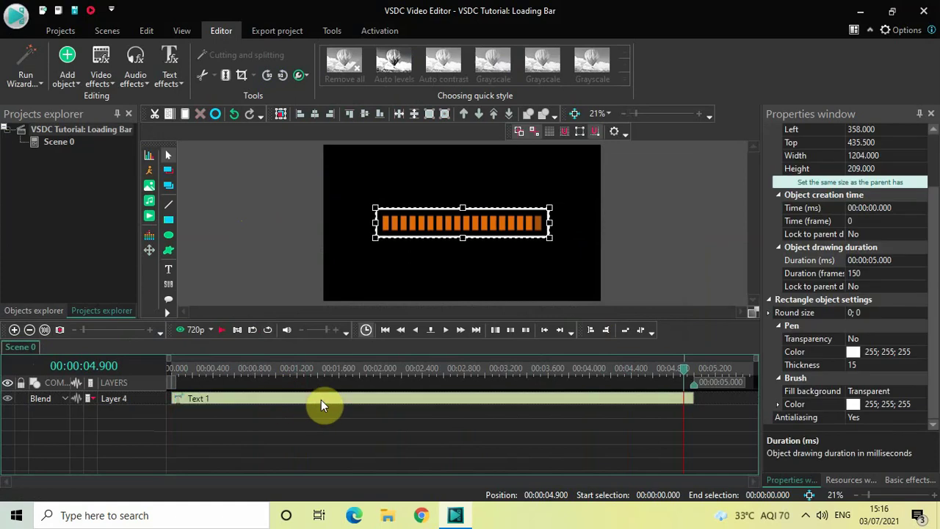
double_click(321, 401)
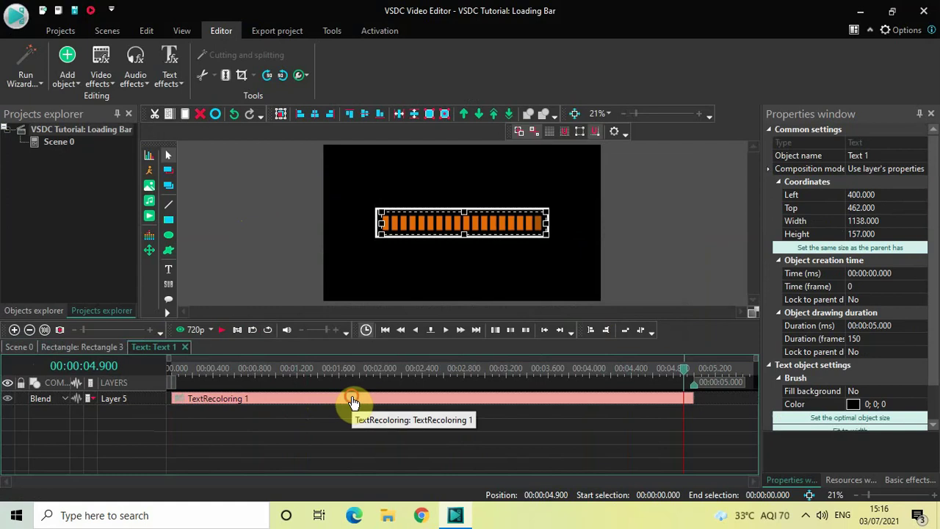
left_click(352, 403)
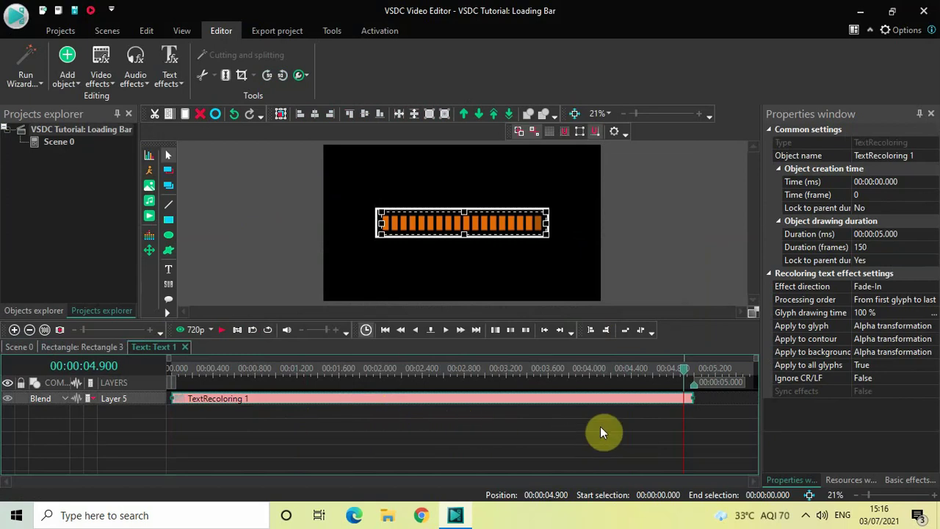
left_click(913, 235)
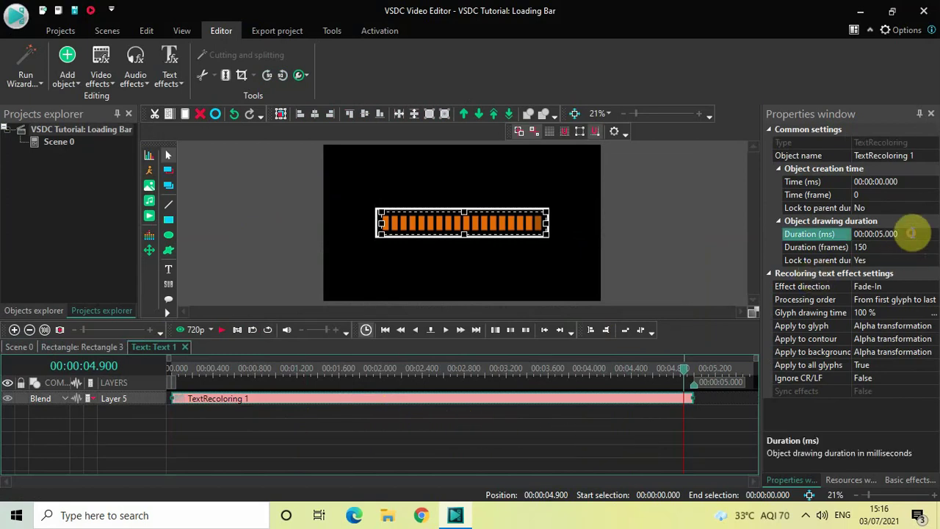
key("BackSpace")
key("BackSpace")
key("BackSpace")
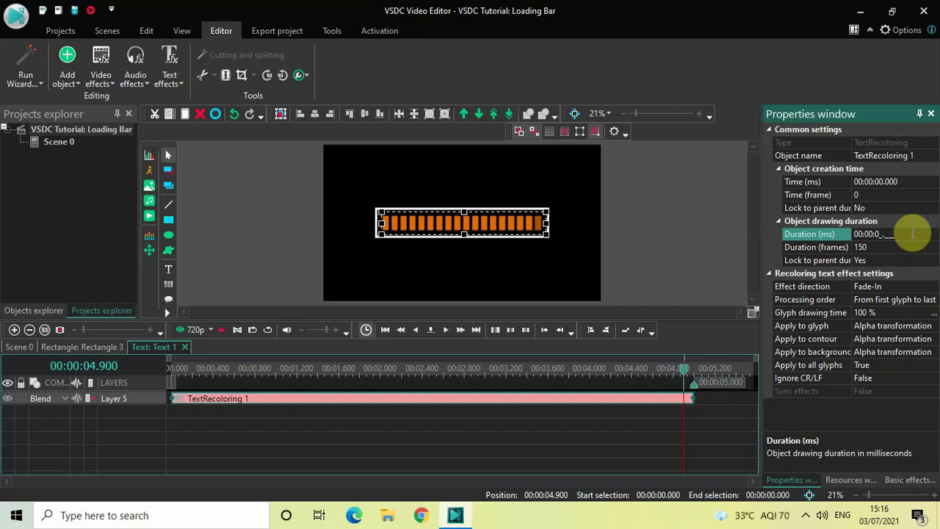
type("2.50")
key("Return")
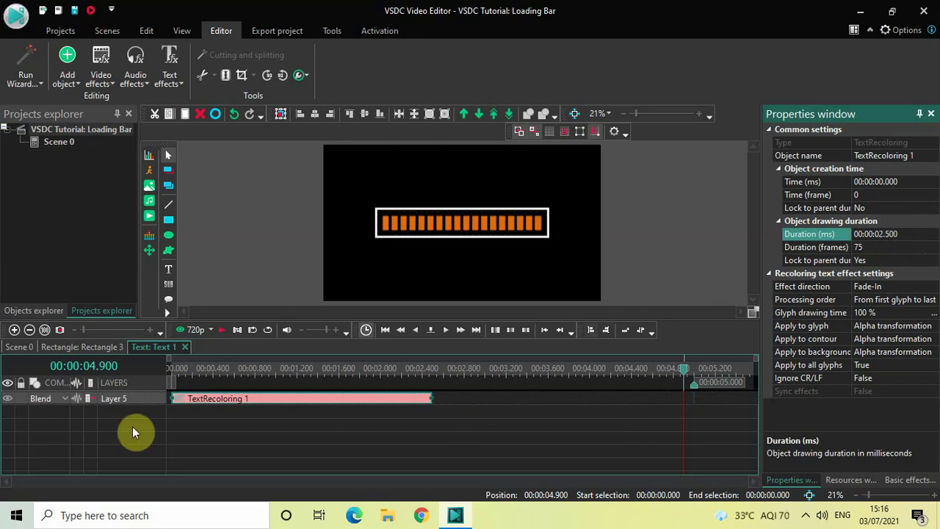
- Return to Scene 0 and play back the shortened loading animation from the beginning
left_click(19, 349)
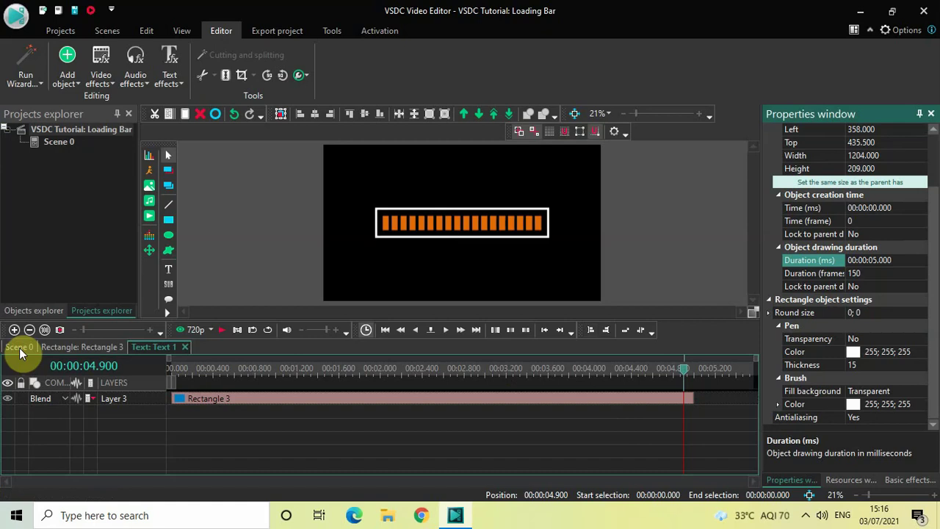
left_click(168, 366)
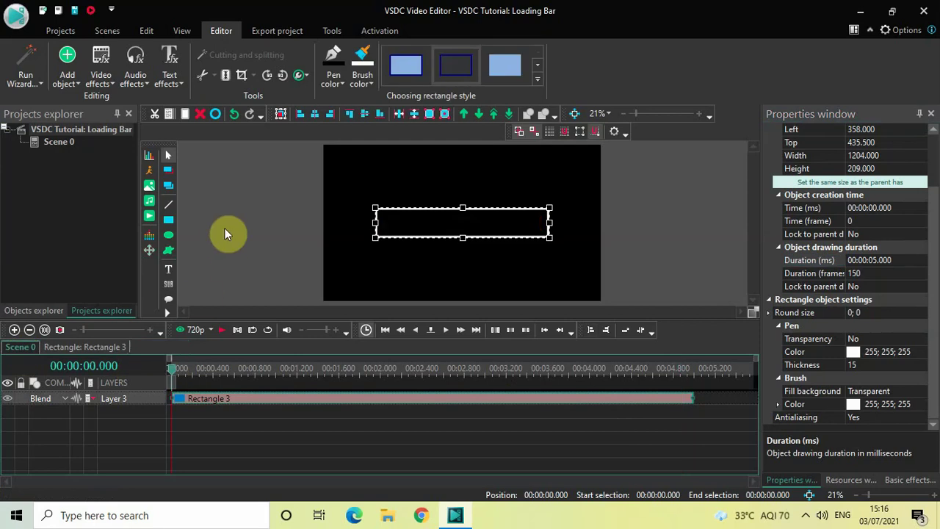
key("space")
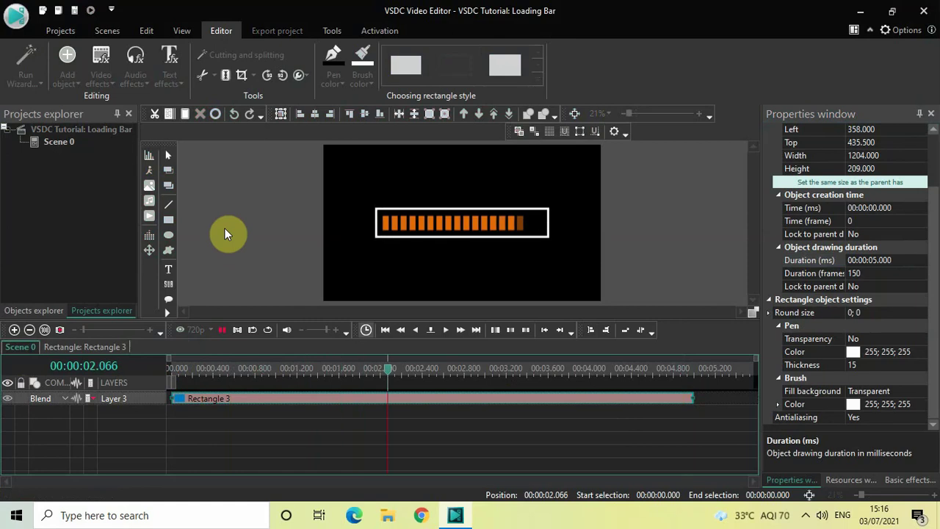
key("space")
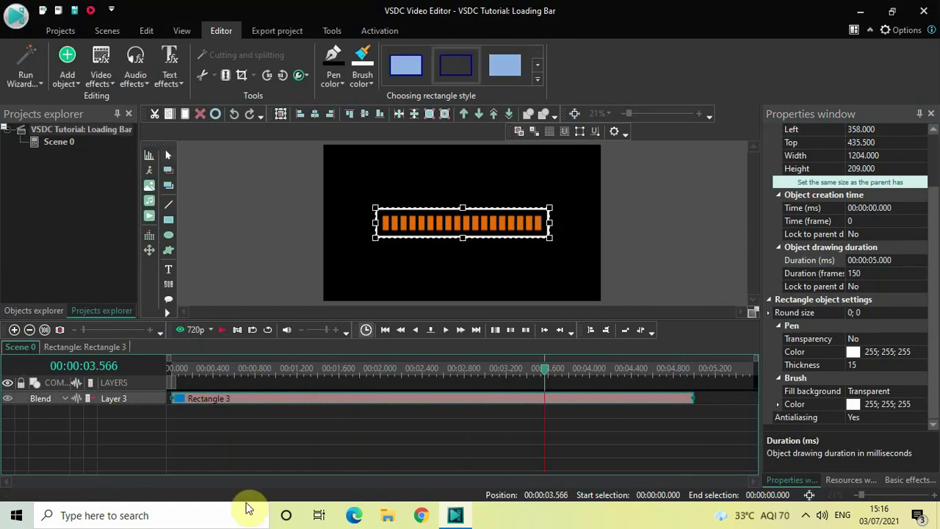
left_click(265, 417)
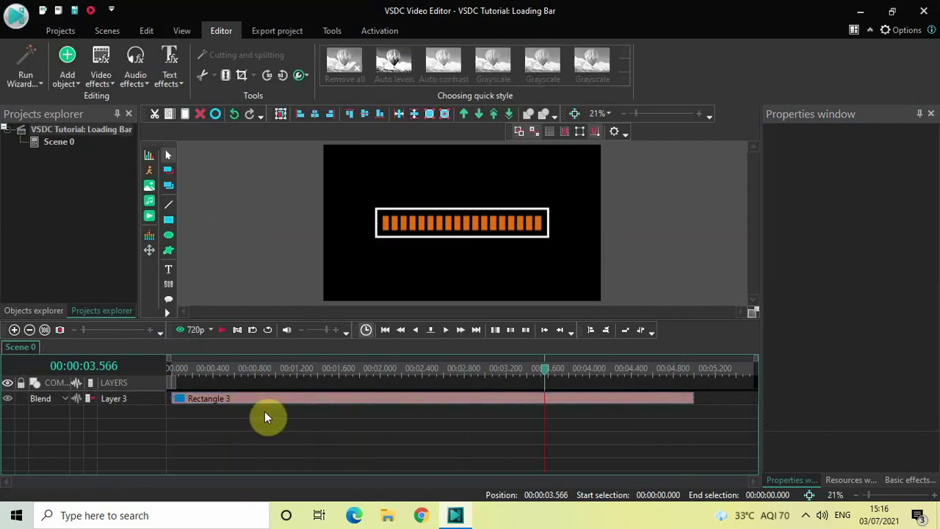
- Add a text object to Scene 0 from time zero and draw its box about 1176 by 157 just below the white rectangle
left_click(171, 366)
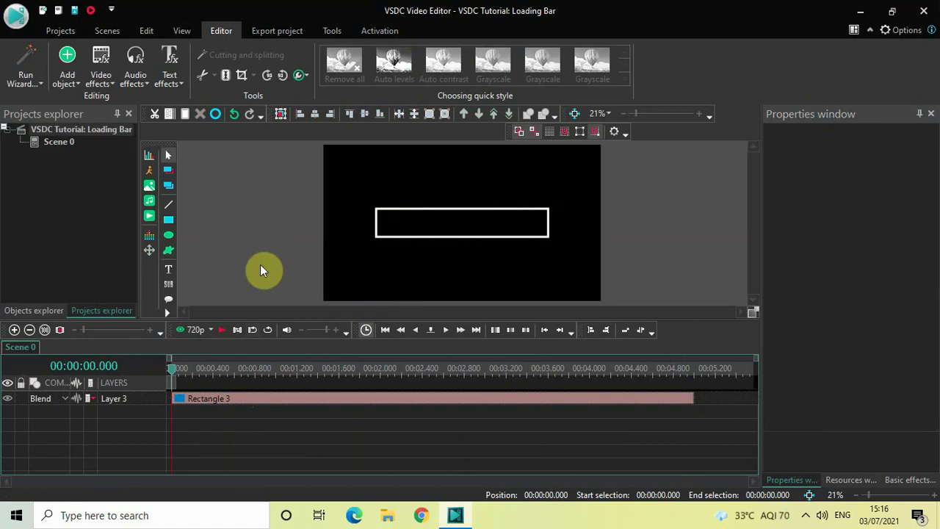
left_click(63, 81)
mouse_move(101, 210)
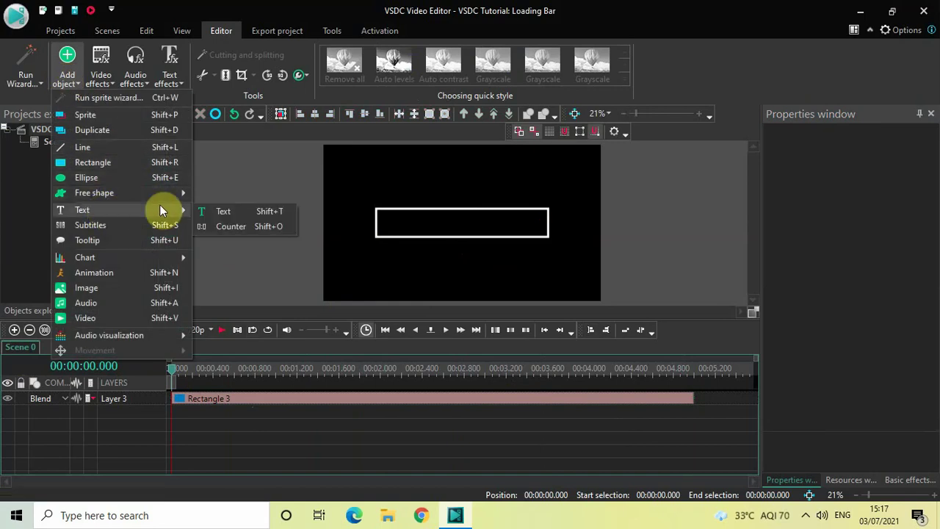
left_click(228, 210)
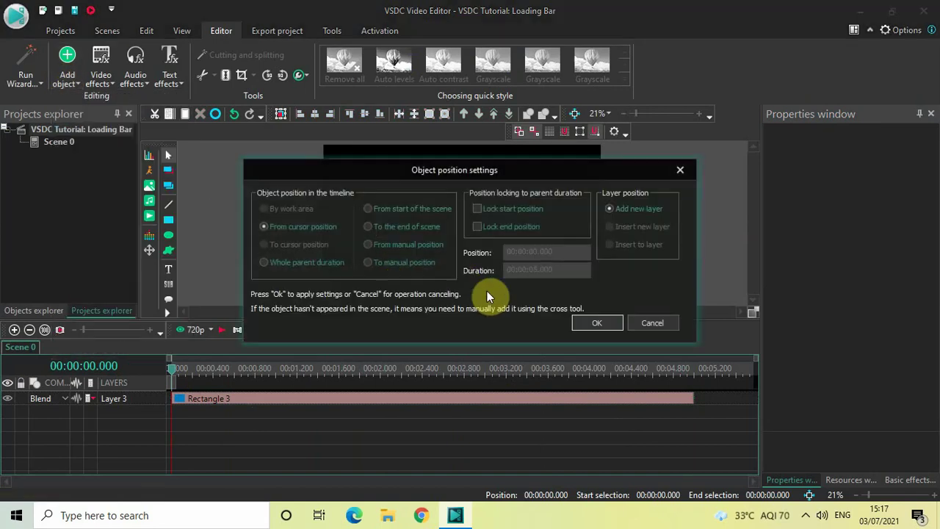
left_click(595, 323)
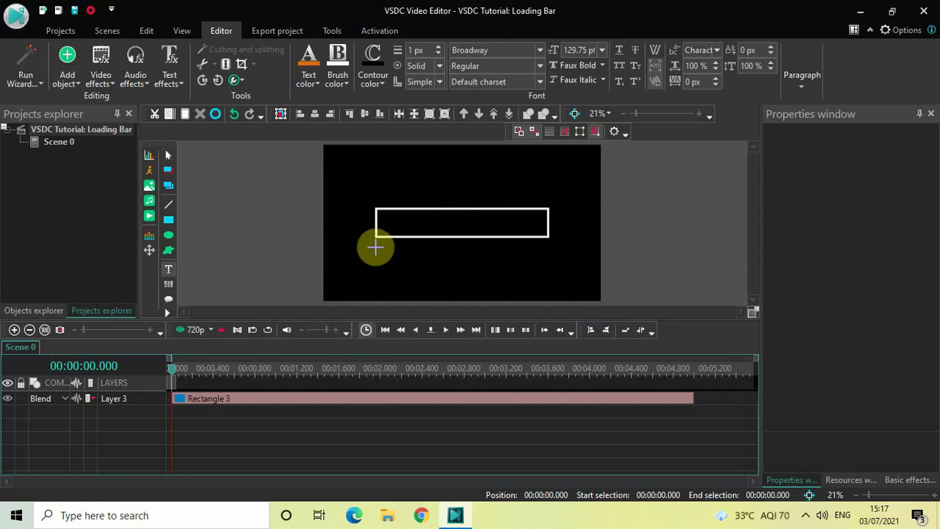
left_click(375, 246)
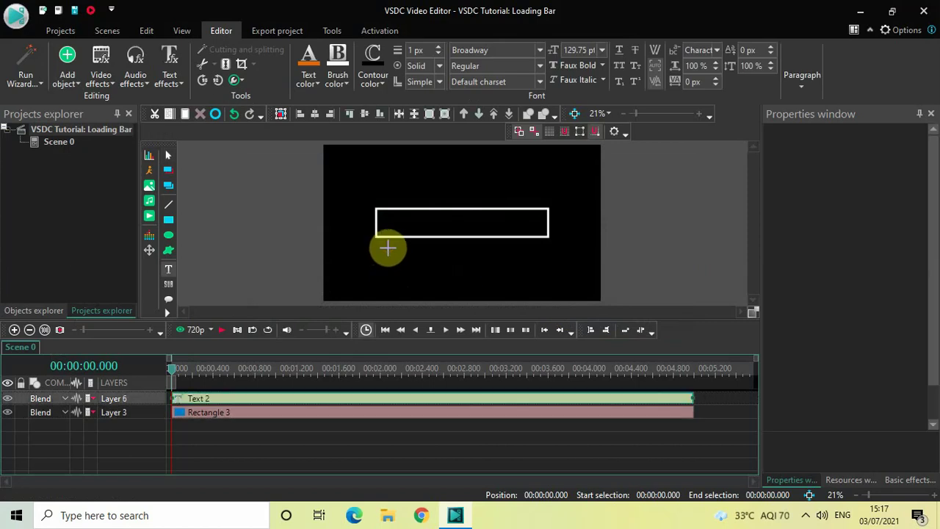
left_click_drag(410, 253, 544, 268)
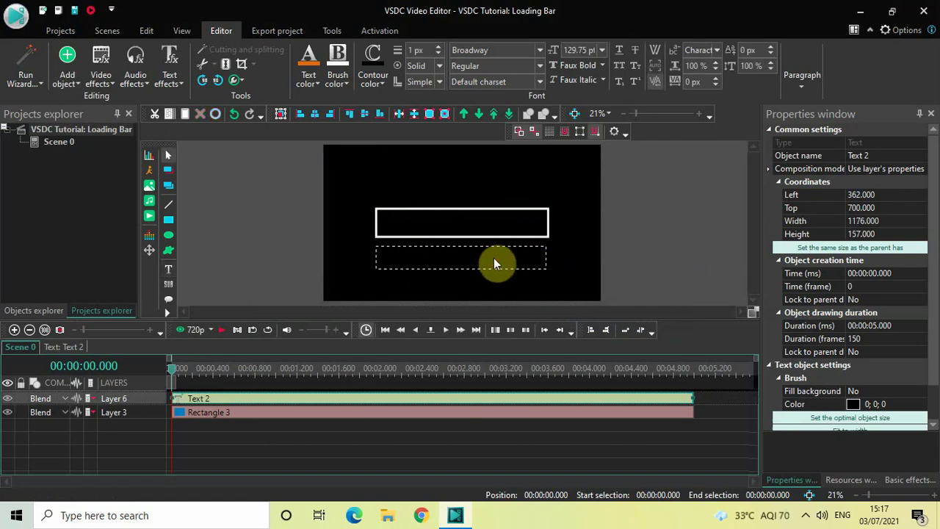
- Enter "Loading..." as the text in the new text box
key("Caps_Lock")
key("Caps_Lock")
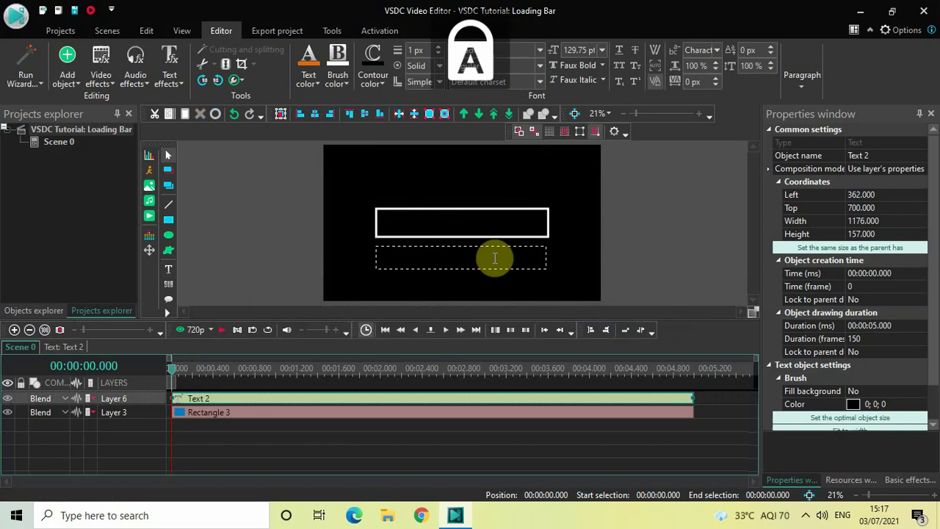
type("L")
key("Caps_Lock")
type("oading")
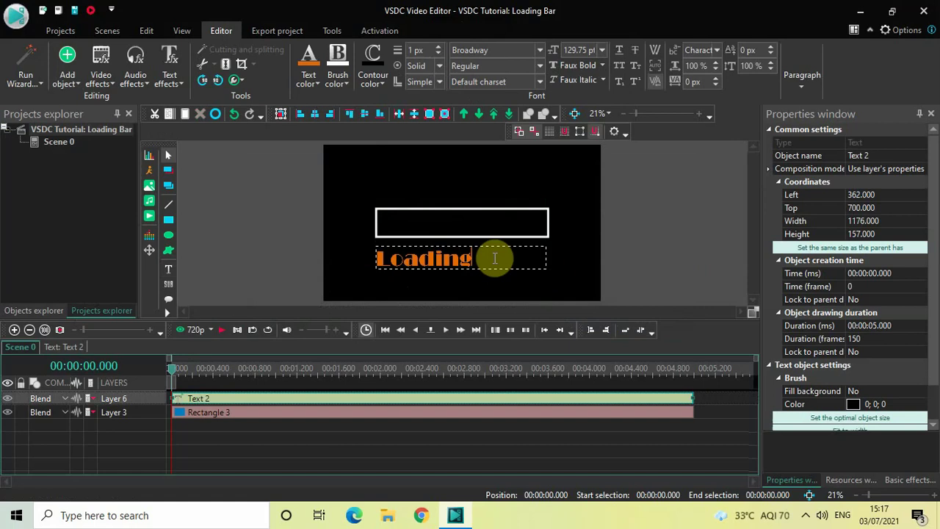
type("...")
- Center the whole "Loading..." text horizontally in its box and change its font to Arial
key("ctrl+a")
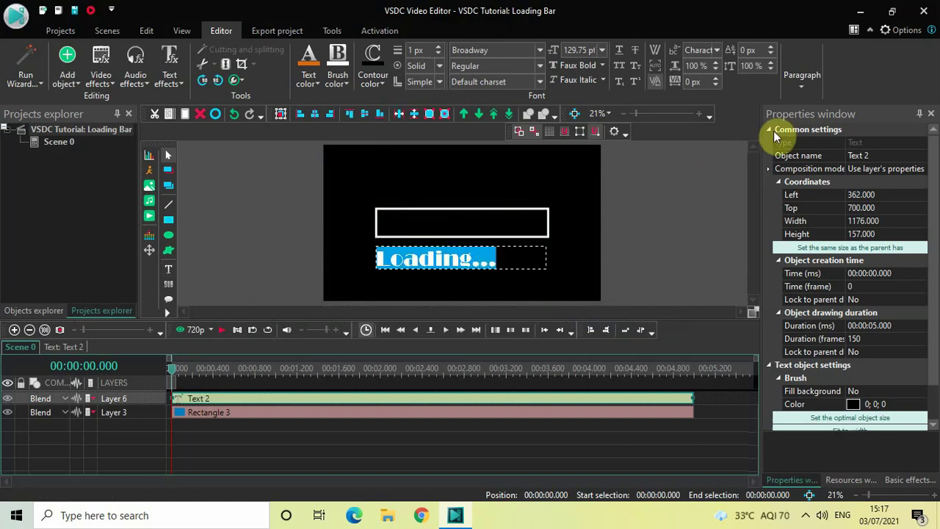
left_click(803, 77)
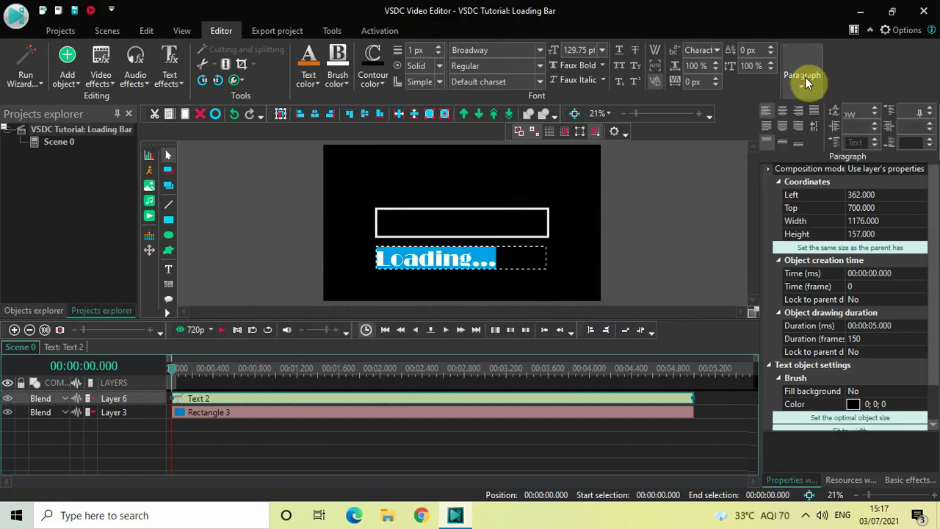
left_click(784, 111)
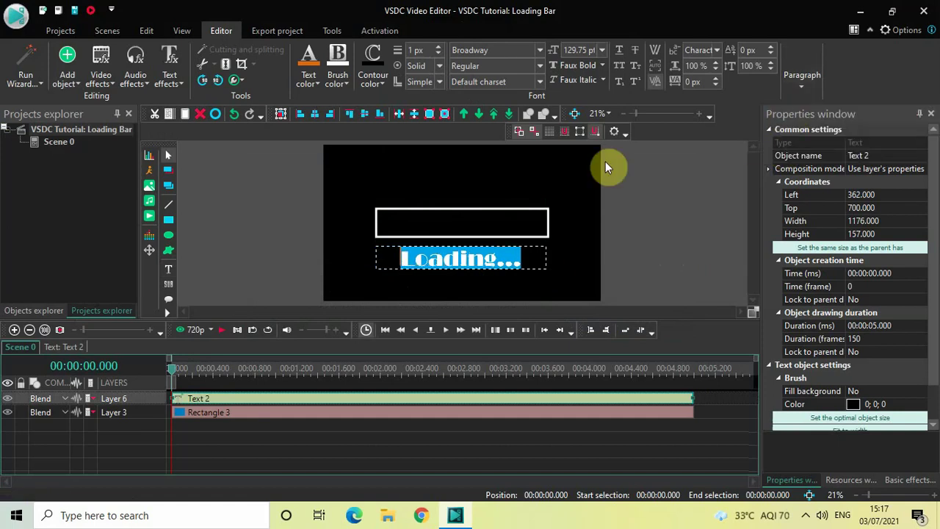
left_click(512, 50)
type("Ari")
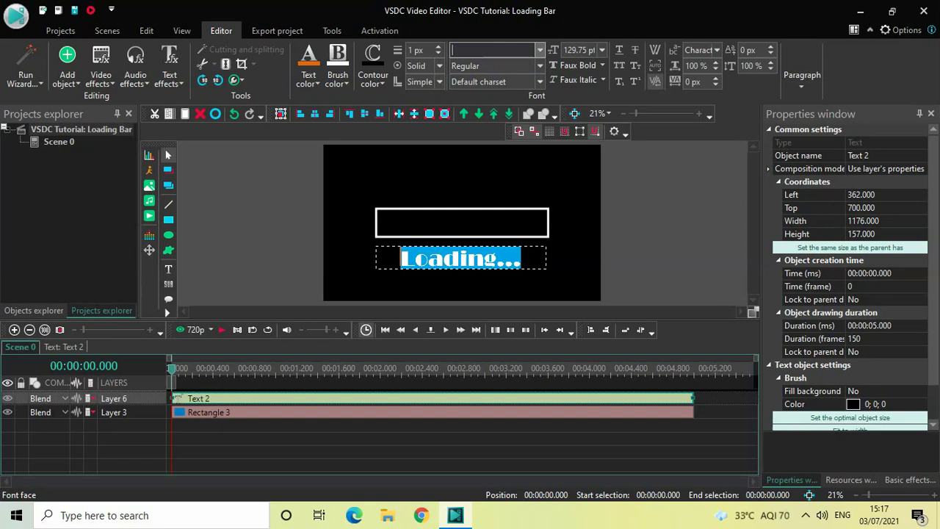
type("al")
key("Return")
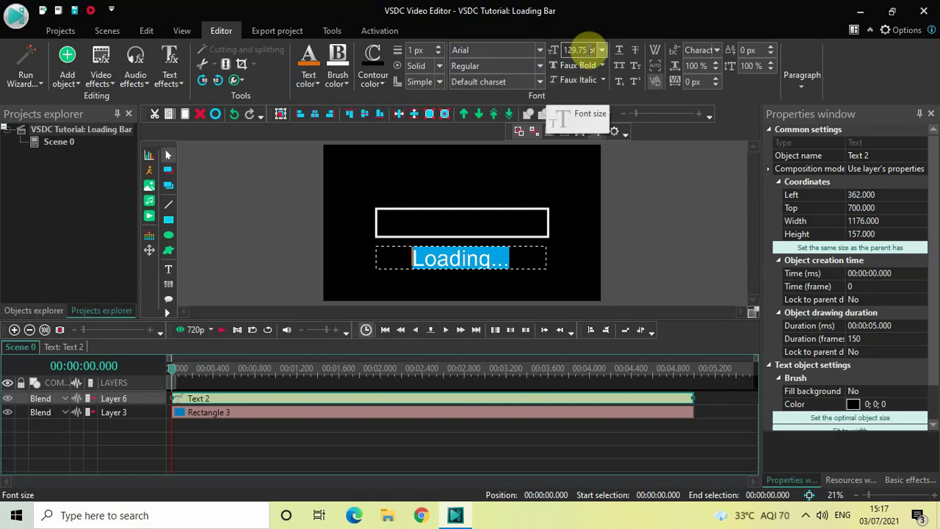
- Set the "Loading..." text's font size to 100 pt and deselect the object
left_click(588, 51)
key("BackSpace")
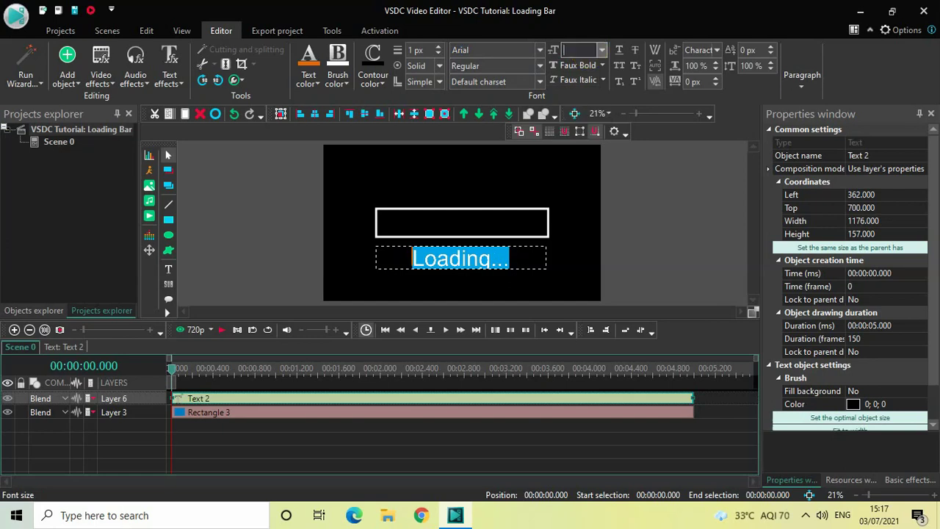
type("100")
key("Return")
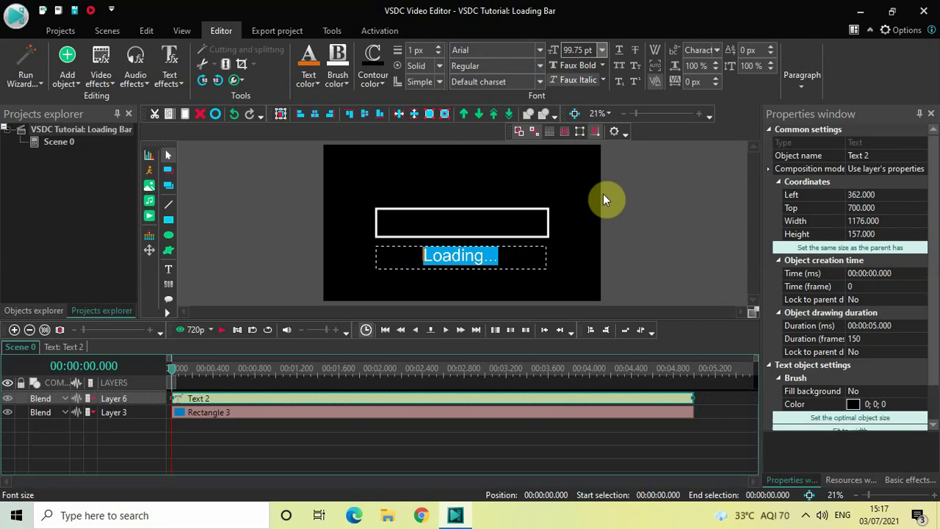
left_click(687, 238)
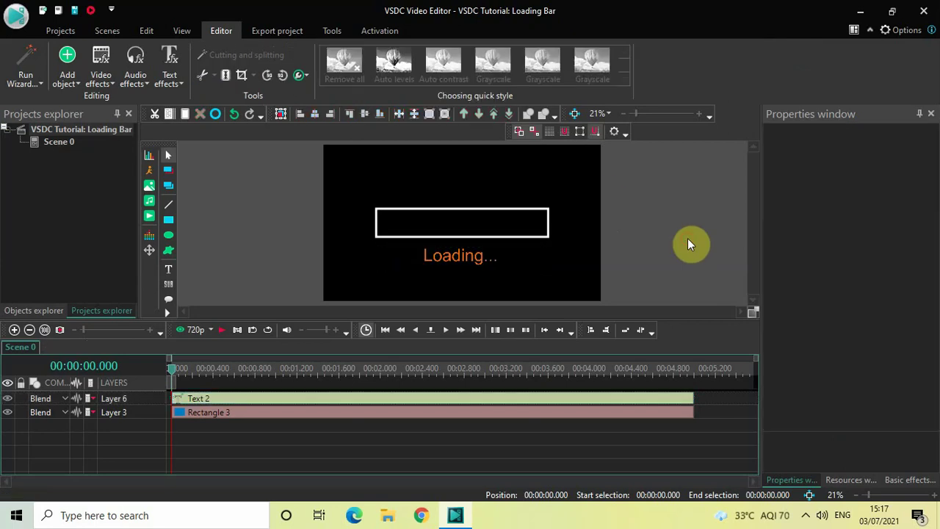
- Change the color of the whole "Loading..." text to white from the Office theme colors
left_click(473, 256)
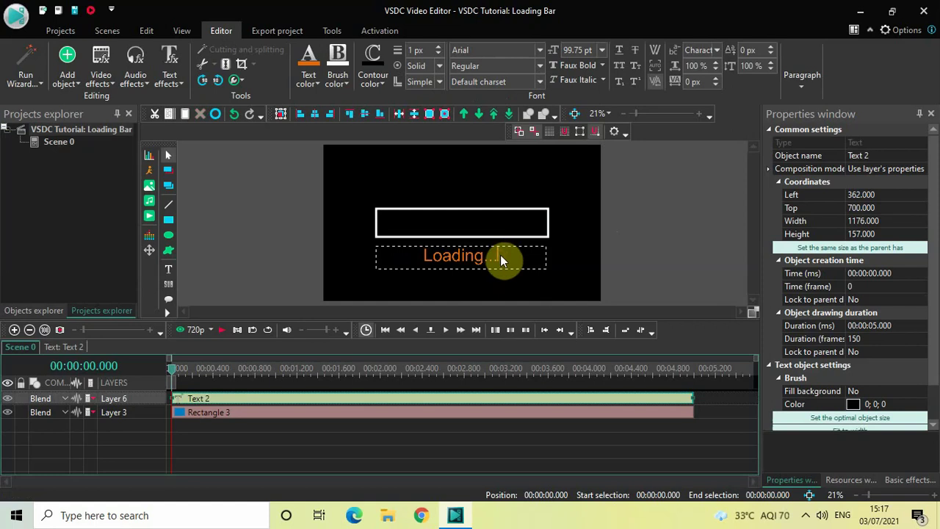
double_click(500, 254)
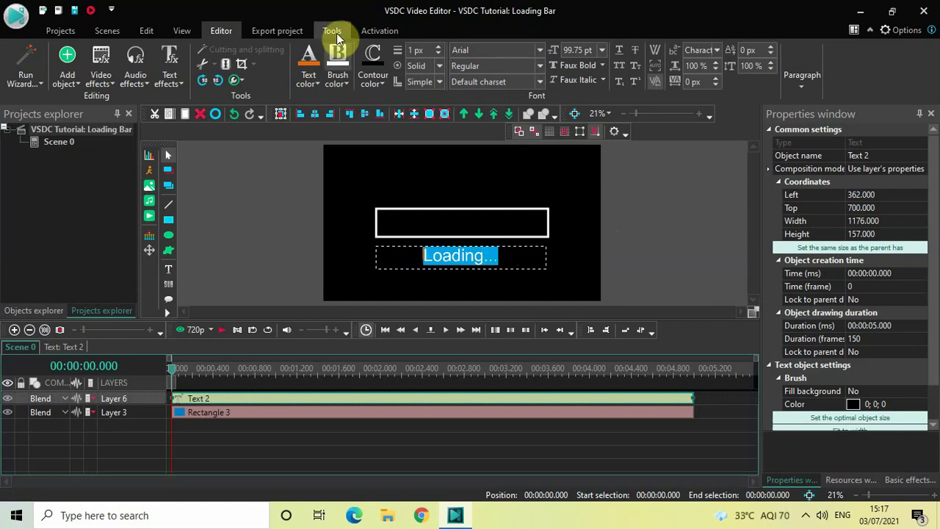
left_click(312, 81)
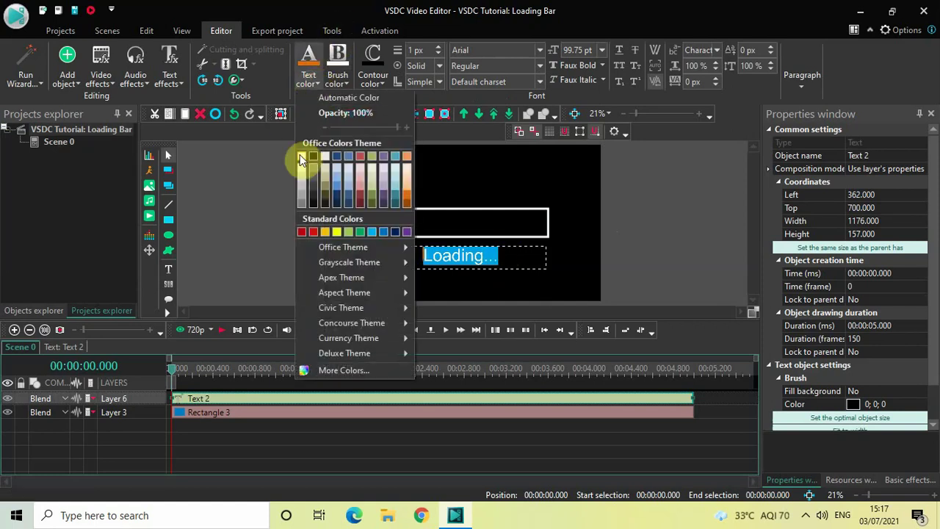
left_click(299, 154)
left_click(247, 215)
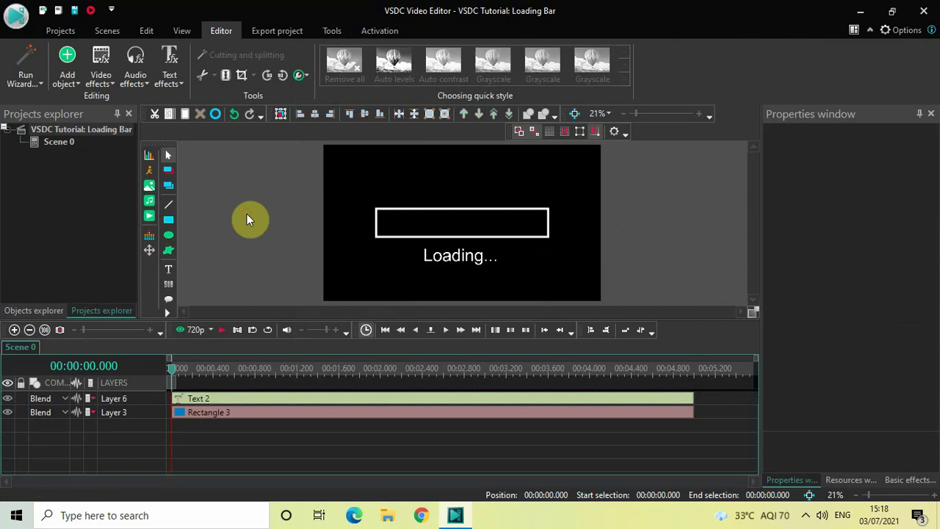
- Reduce the font size of the whole "Loading..." text to 78.75 pt and deselect the object
left_click(492, 256)
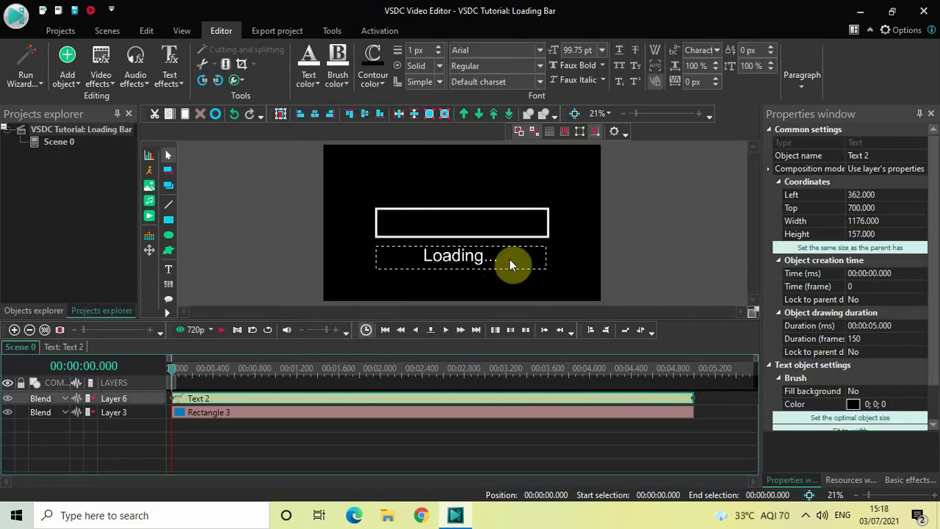
key("ctrl+a")
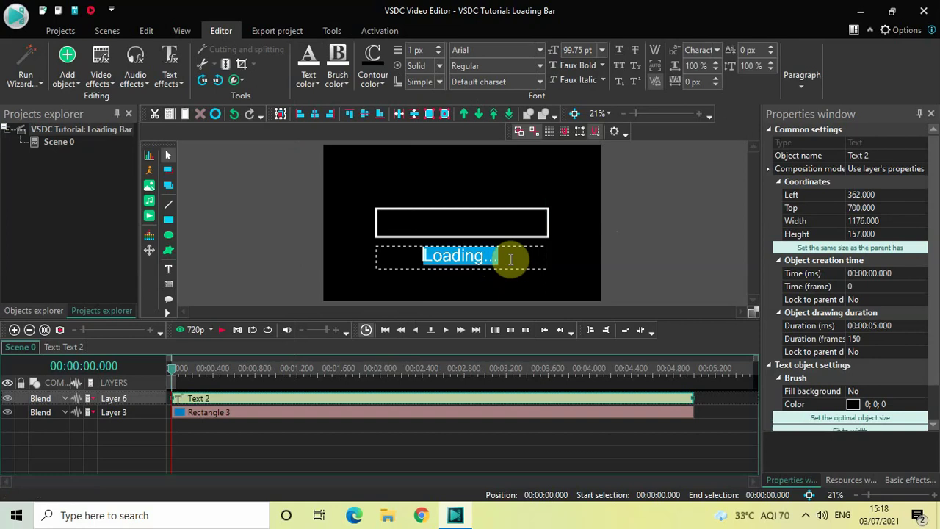
left_click(591, 50)
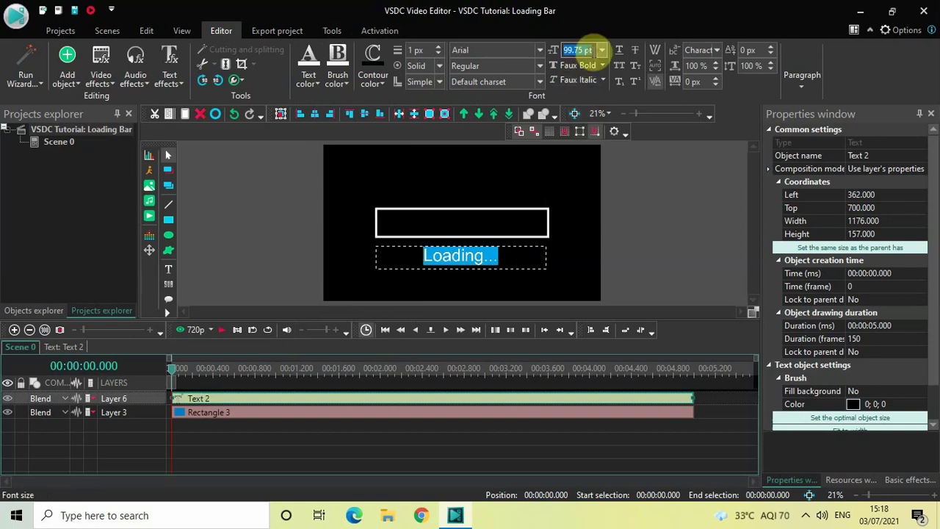
key("BackSpace")
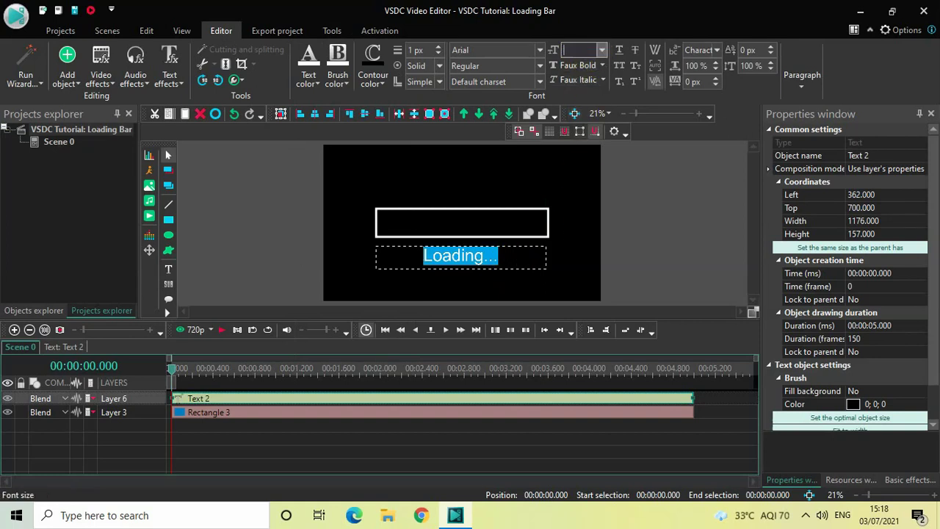
key("Return")
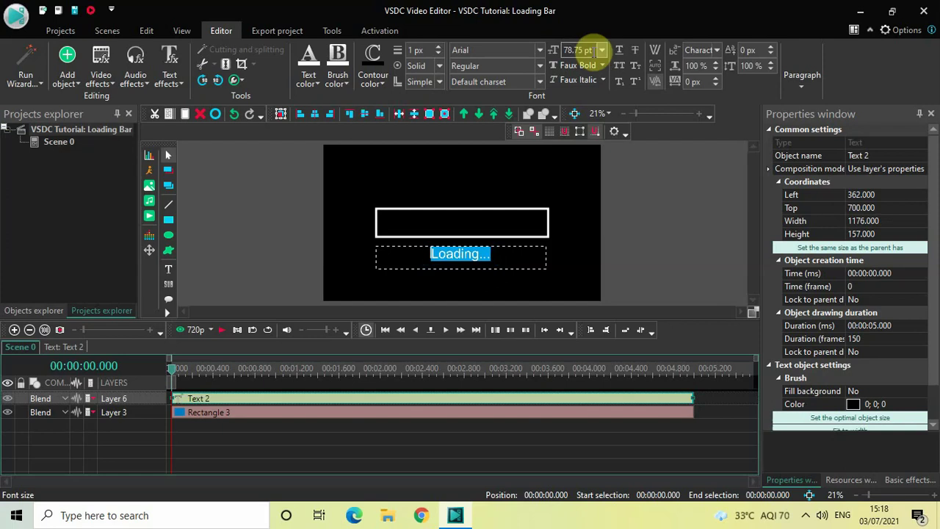
left_click(668, 248)
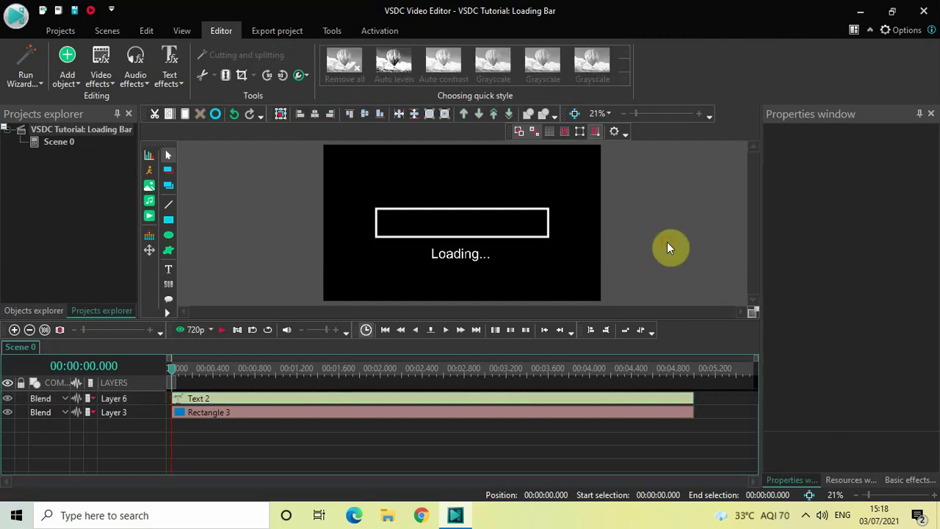
- Set the "Loading..." text object's drawing duration to 00:00:02.500
left_click(483, 402)
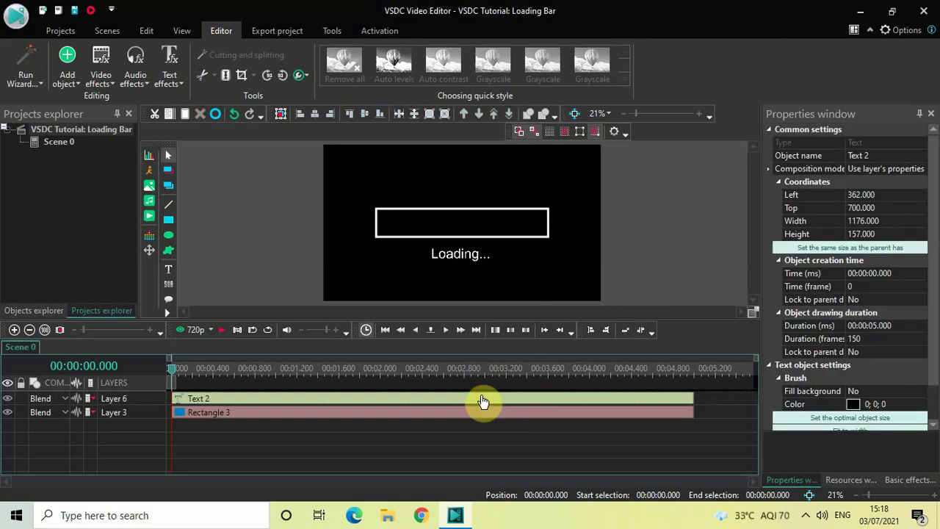
left_click(447, 254)
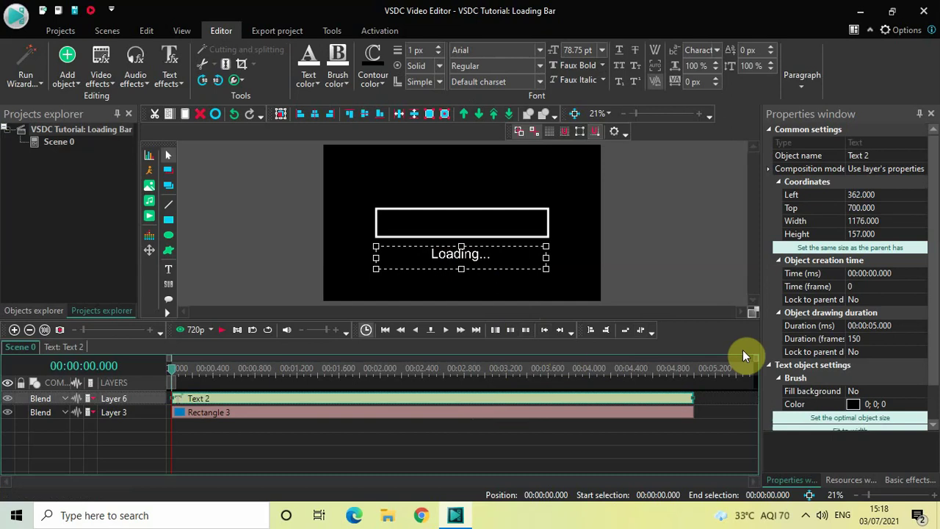
left_click(903, 327)
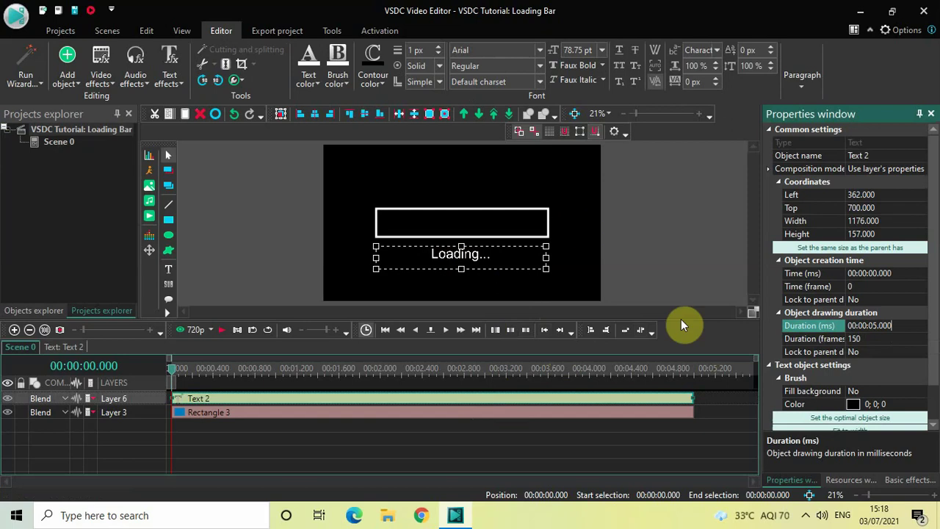
key("BackSpace")
key("BackSpace")
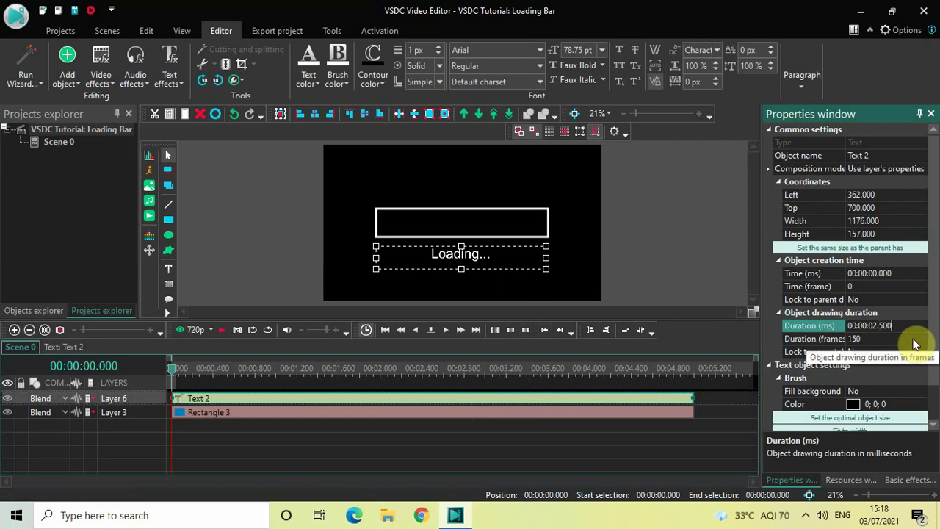
key("Return")
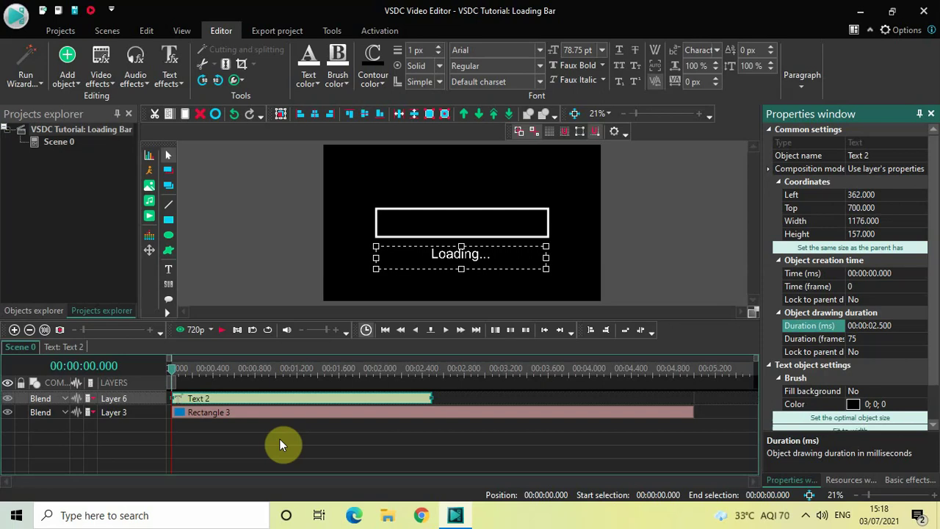
- Open the "Loading..." text's own timeline and add a Fade In effect from the start of the scene on a new layer
double_click(269, 398)
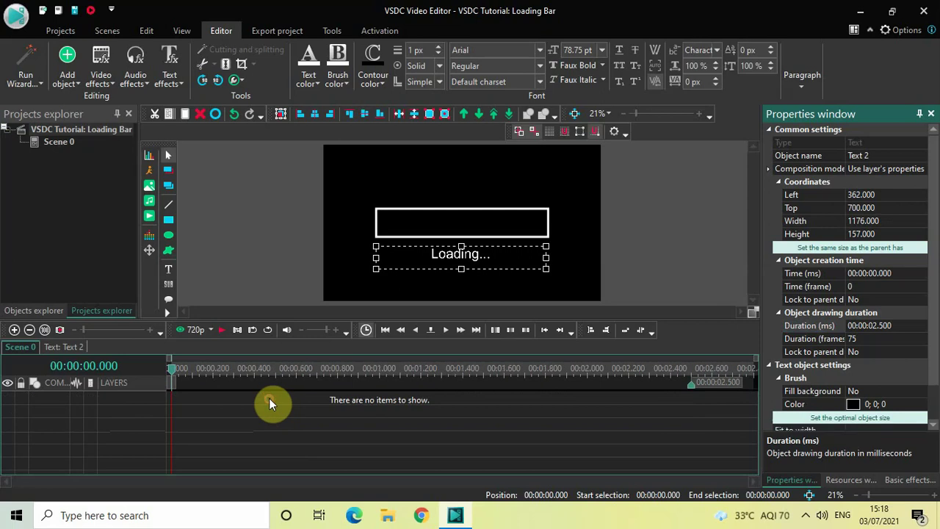
left_click(464, 260)
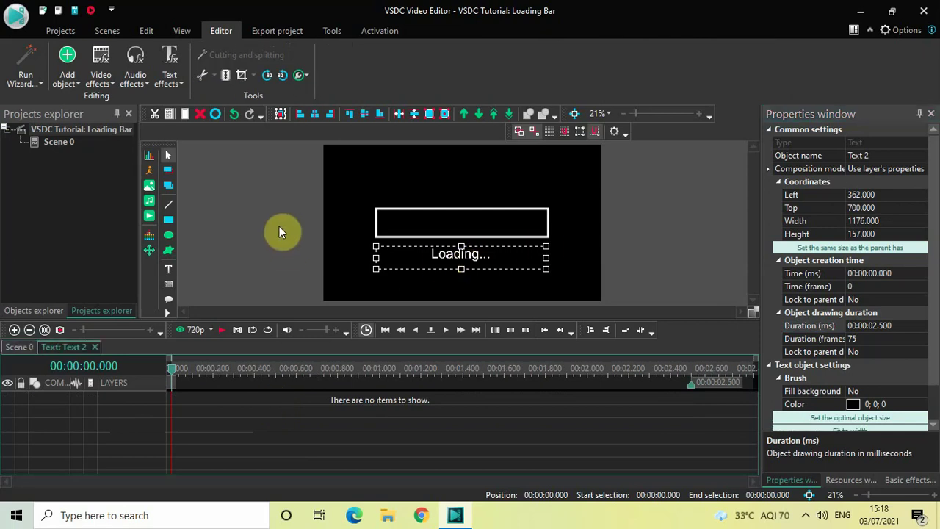
left_click(101, 79)
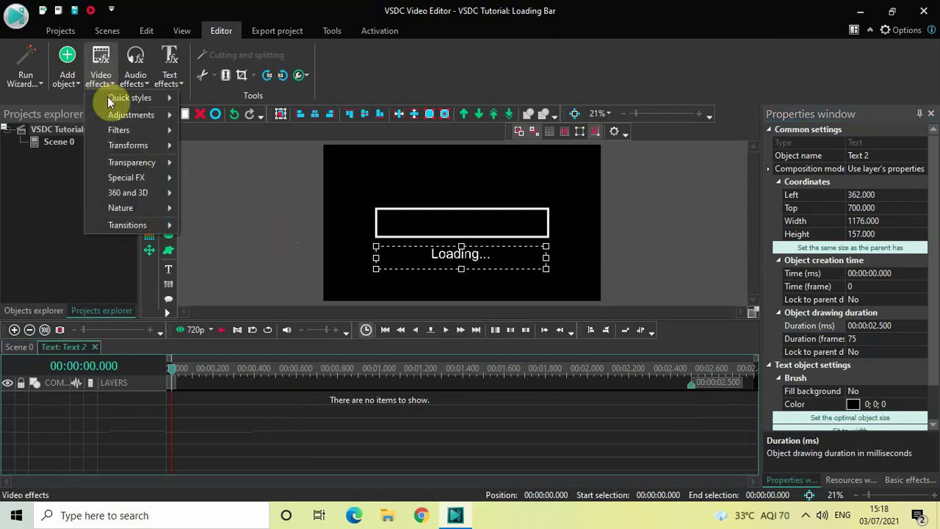
left_click(231, 163)
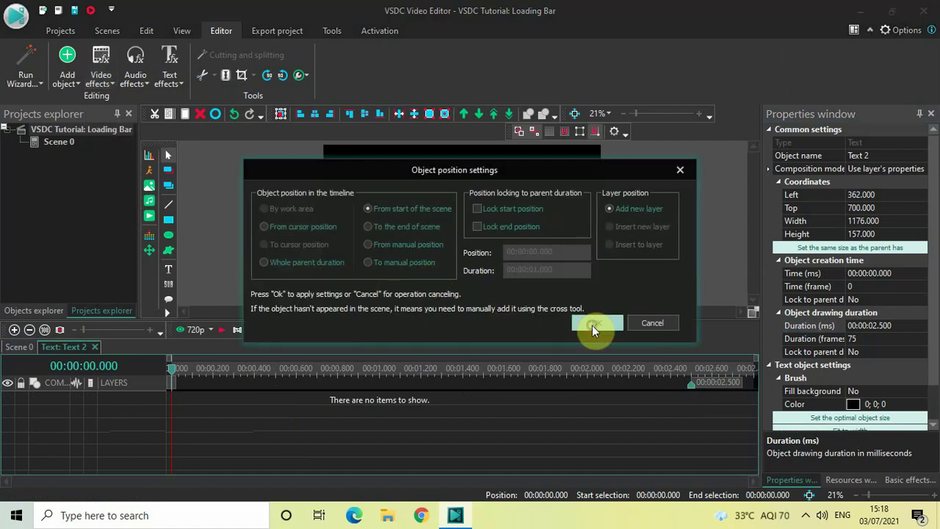
left_click(591, 325)
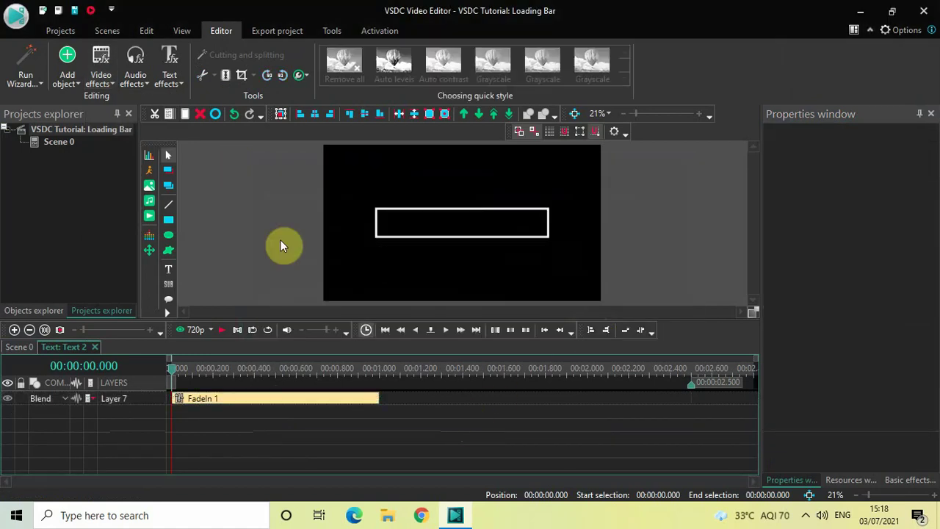
- Add a Fade out effect to the text and move it to start at 1 s, directly after the fade-in
left_click(101, 80)
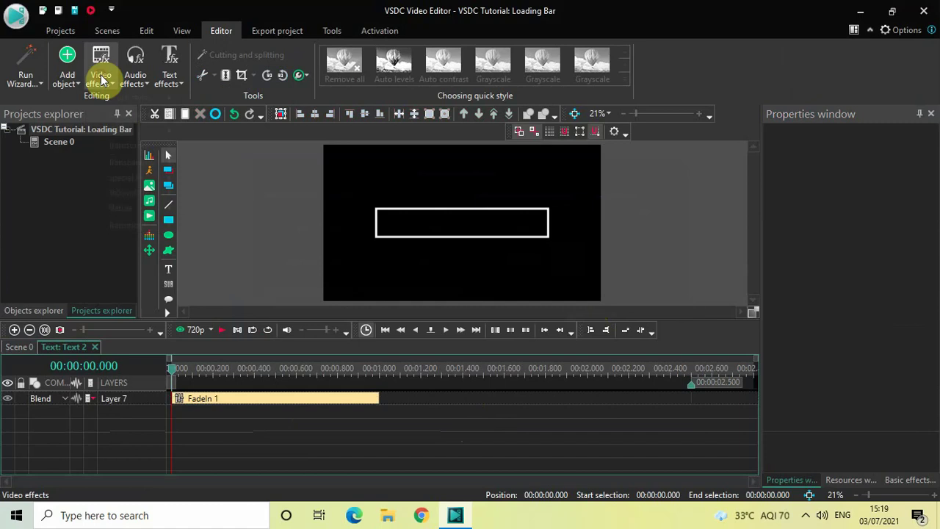
mouse_move(131, 162)
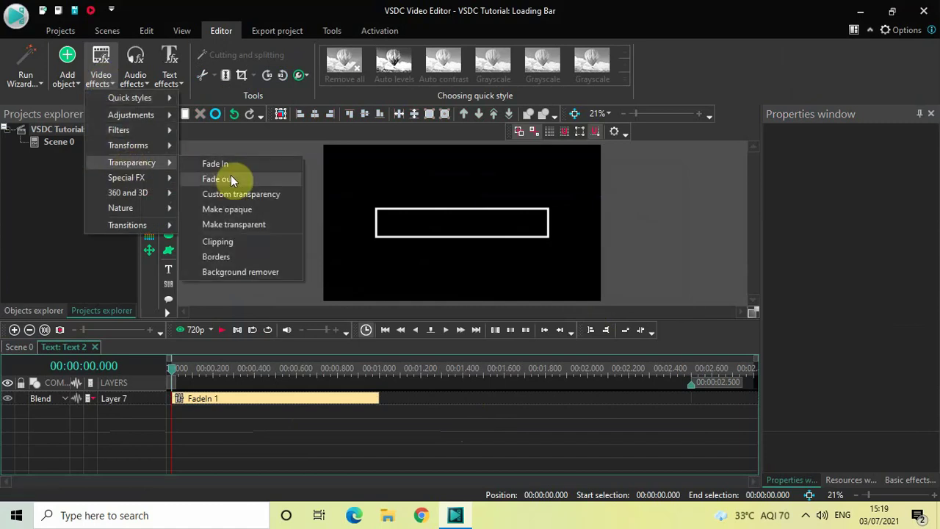
left_click(230, 179)
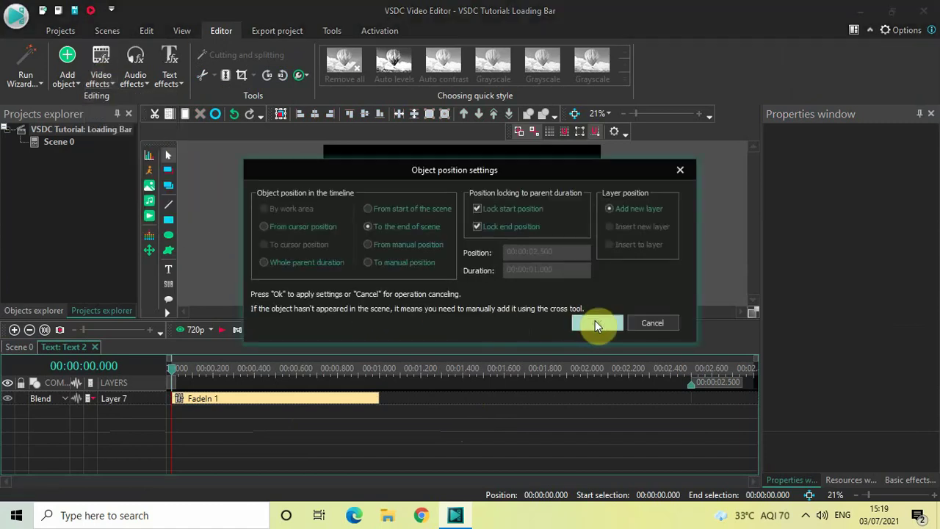
left_click(595, 323)
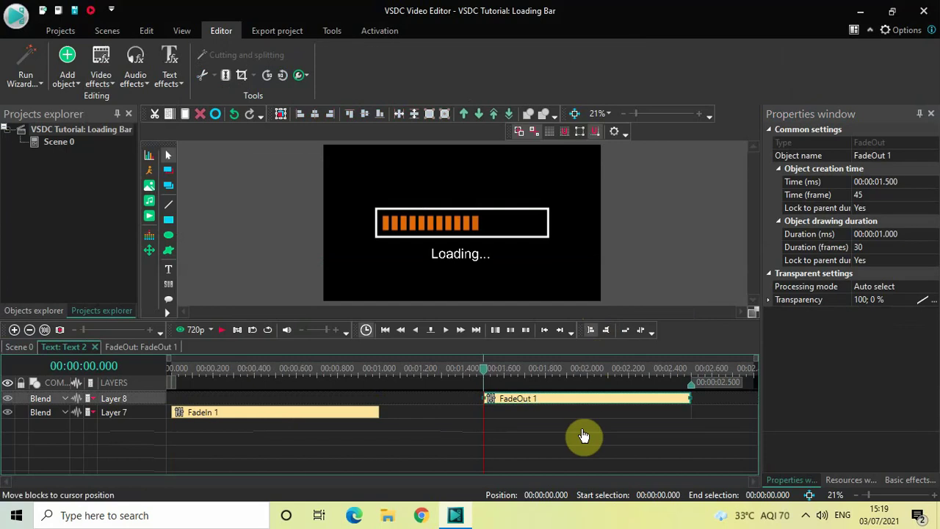
left_click_drag(571, 403, 463, 391)
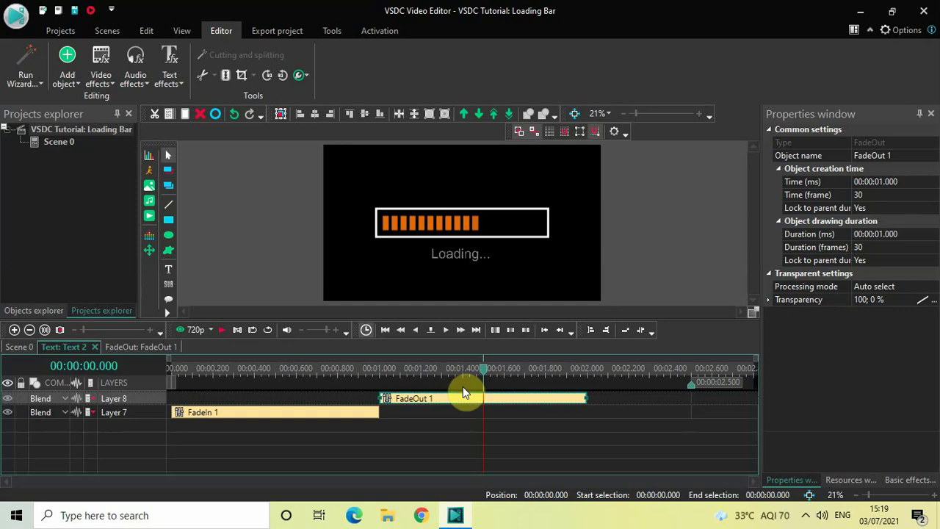
left_click(345, 435)
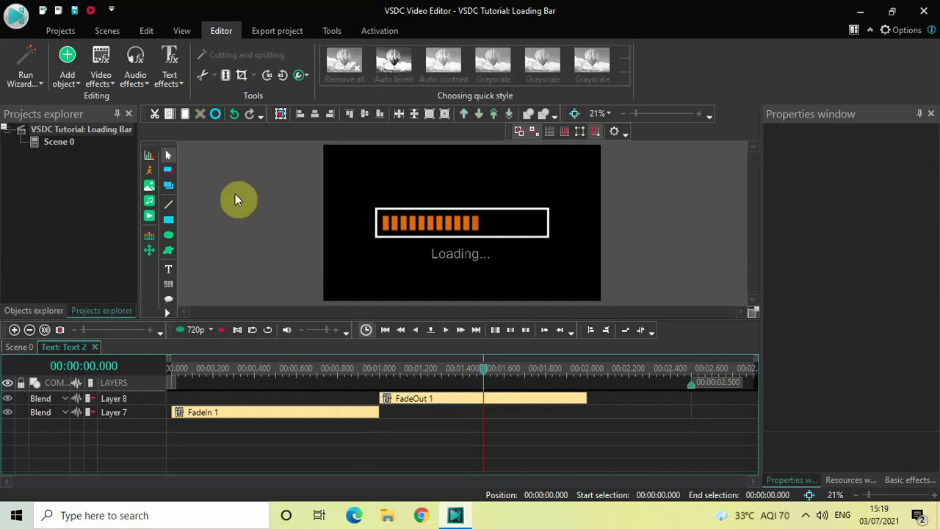
- Add a second Fade In effect to the text and place it at 2 s on the fade-out's layer, directly after the fade-out
left_click(103, 82)
mouse_move(156, 165)
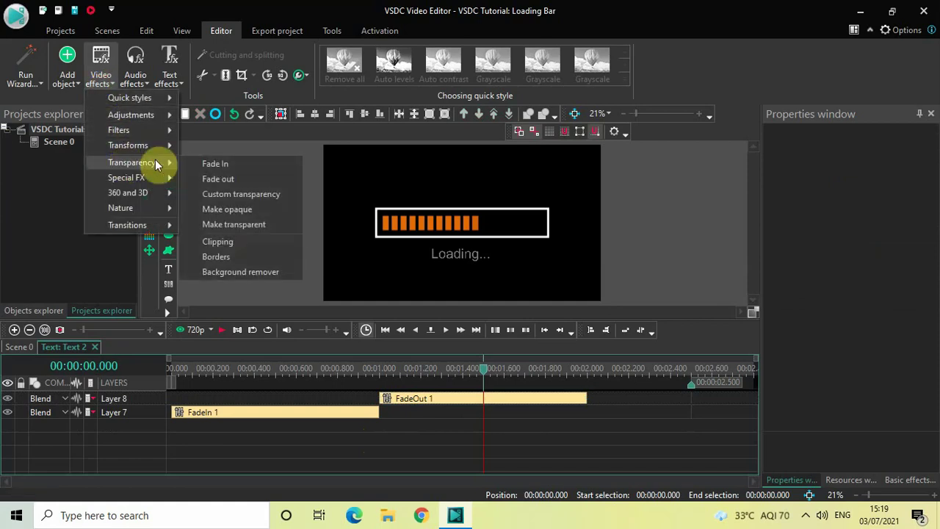
left_click(224, 162)
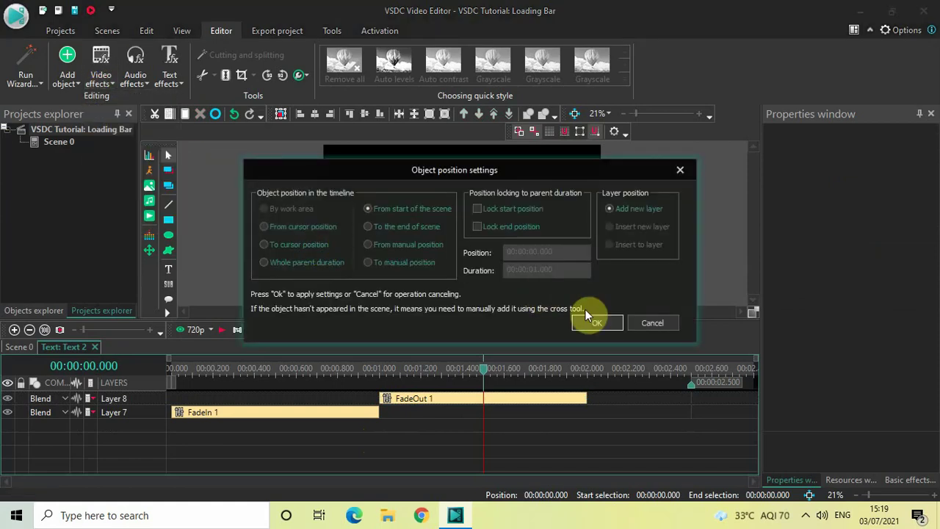
left_click(606, 319)
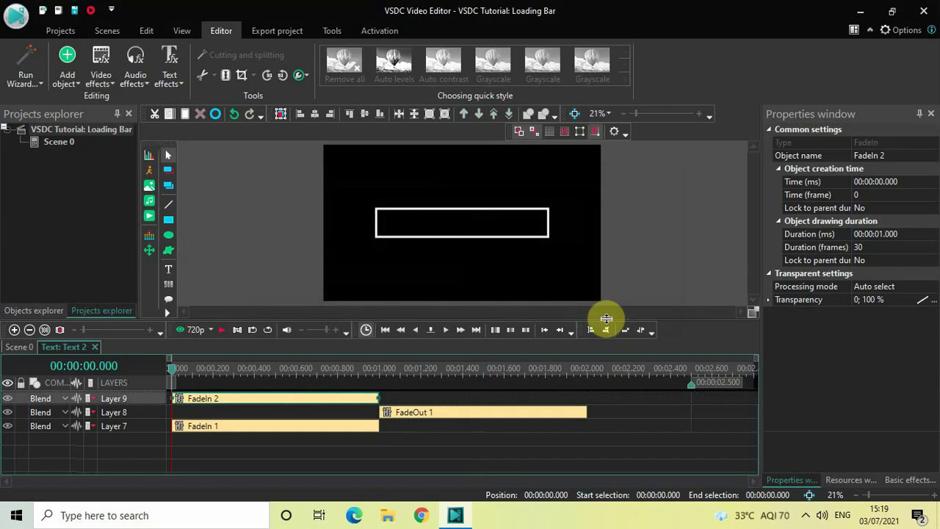
left_click_drag(312, 404, 633, 415)
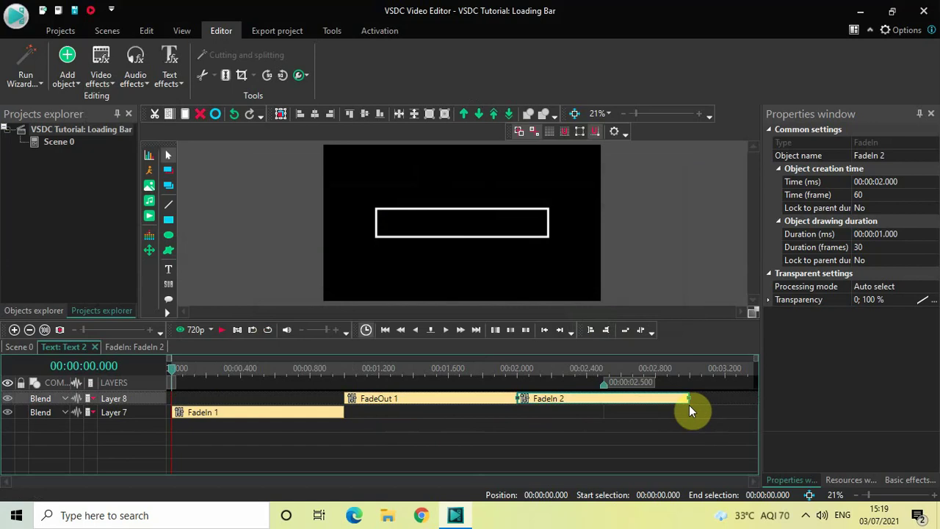
- Trim the second fade-in to 0.5 s and move the first fade-in onto the same layer as the other effects
left_click_drag(688, 397, 585, 403)
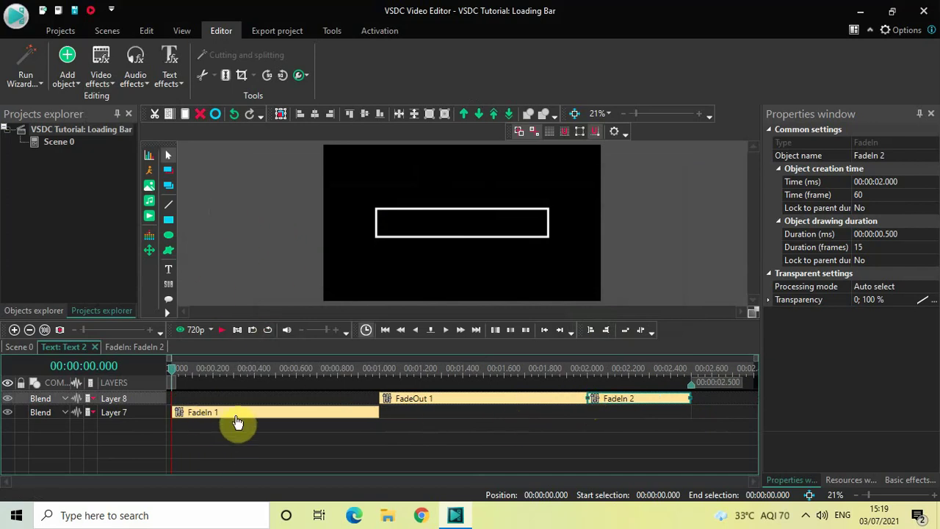
left_click_drag(237, 422, 227, 401)
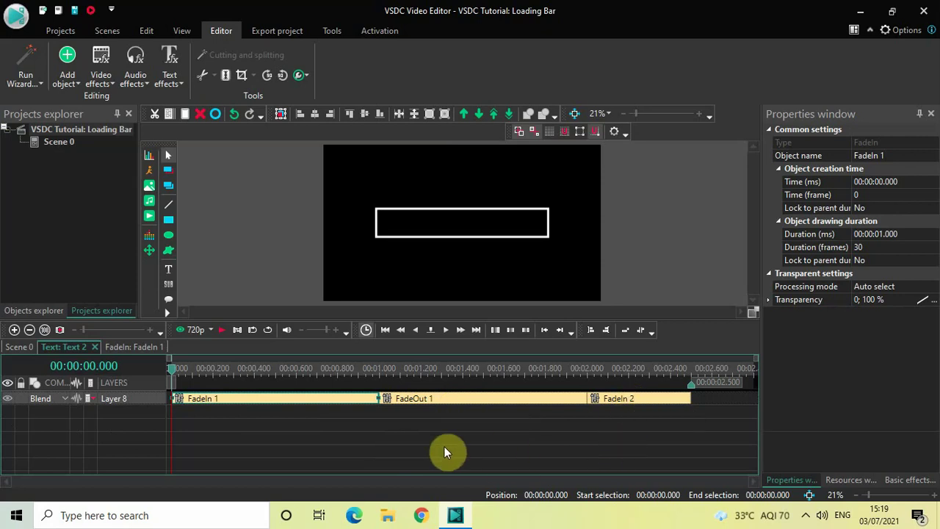
key("space")
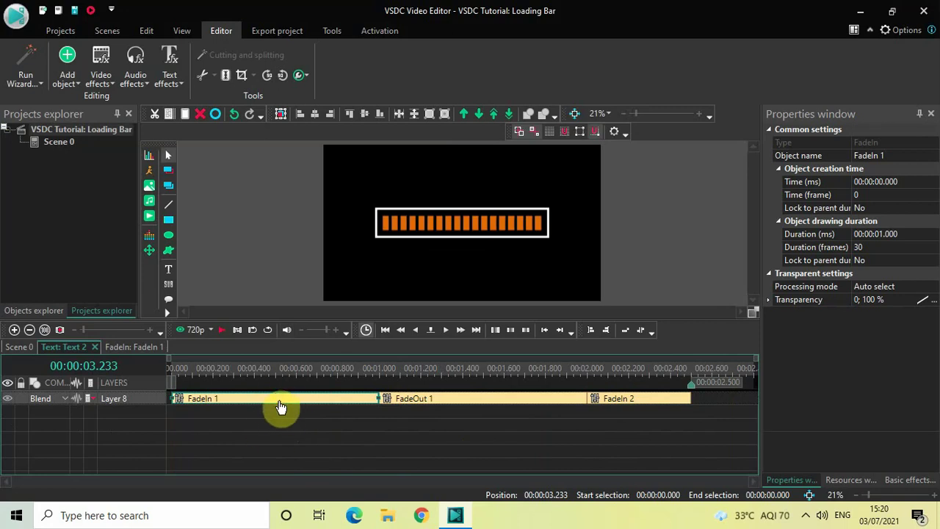
- Set the first fade-in and the fade-out to 0.5 s each, with the fade-out starting at 0.5 s directly after the fade-in
left_click(913, 234)
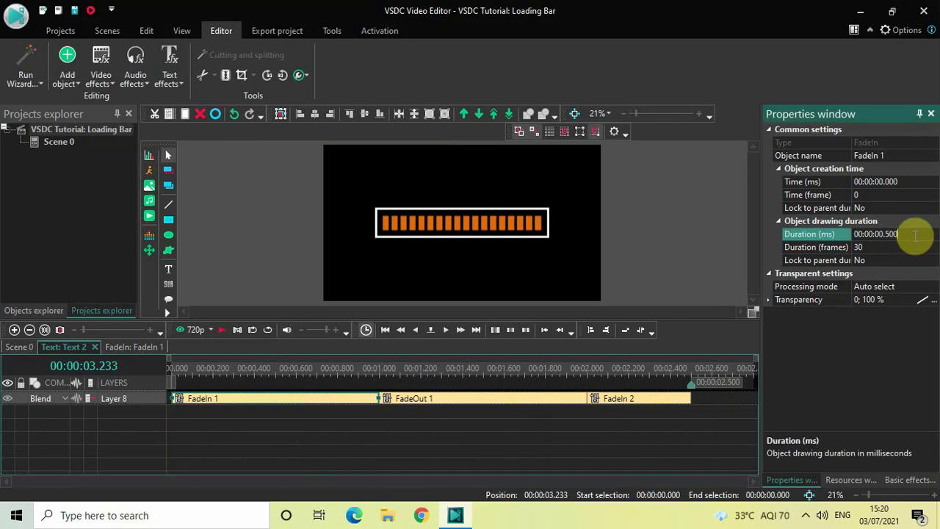
key("Return")
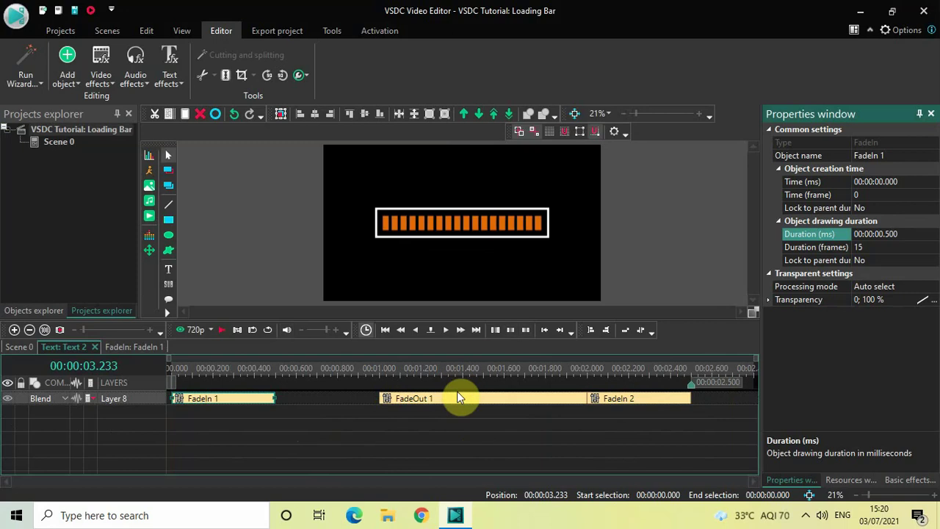
left_click_drag(461, 399, 329, 398)
left_click(912, 238)
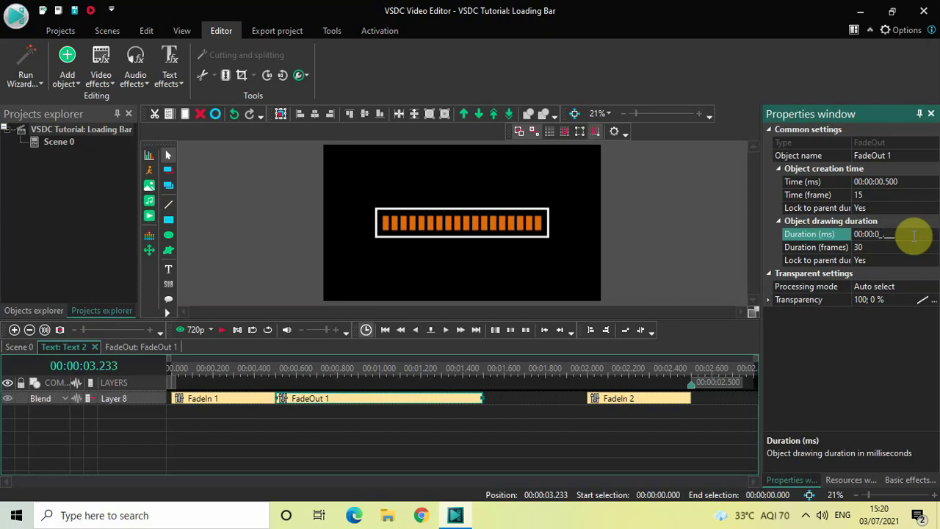
key("Return")
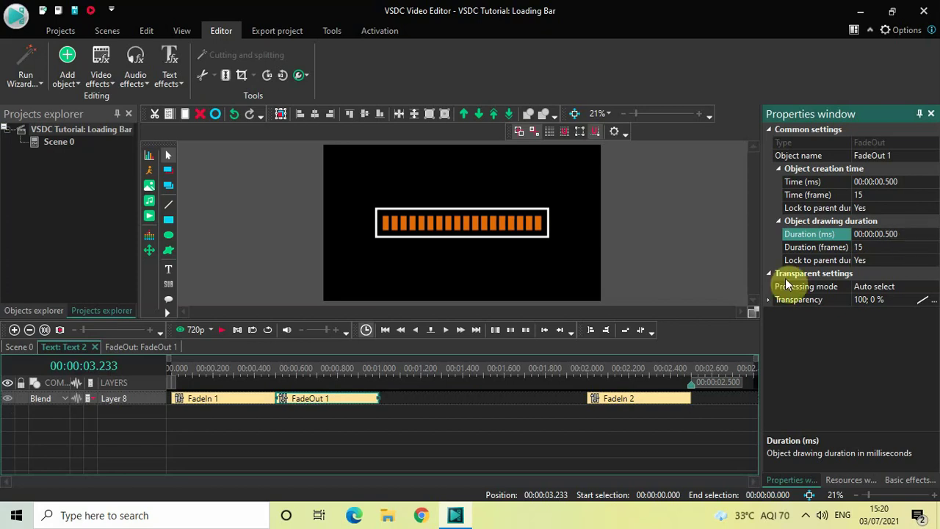
- Move the second fade-in to start at 1 s, directly after the fade-out, and deselect it
left_click_drag(652, 400, 402, 398)
left_click(363, 430)
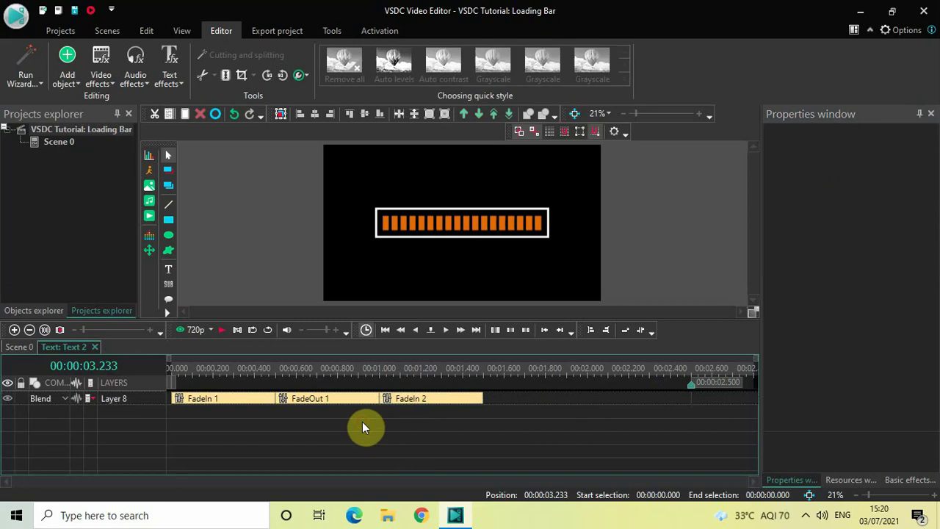
- Add a second Fade Out effect to the text, starting at 1.5 s directly after the second fade-in, with a duration of 0.5 s
left_click(101, 64)
mouse_move(136, 163)
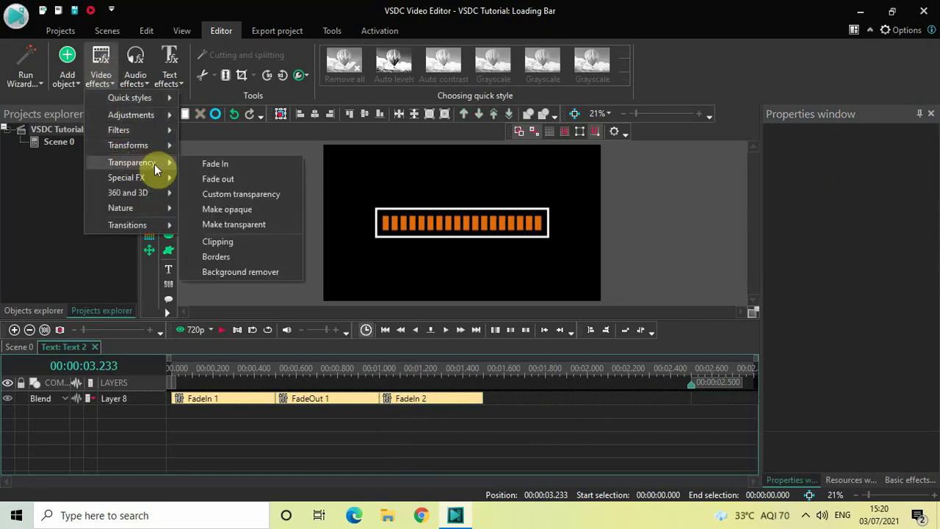
left_click(242, 181)
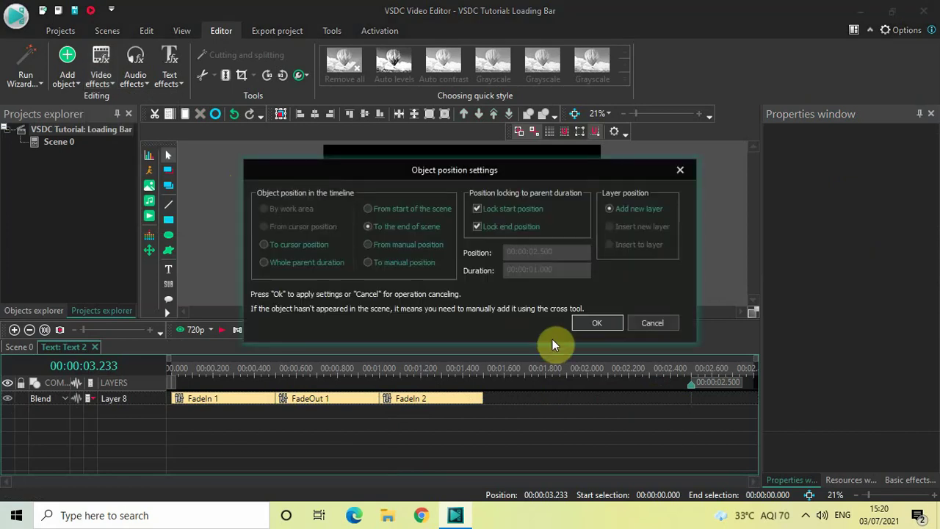
left_click(595, 325)
left_click(639, 402)
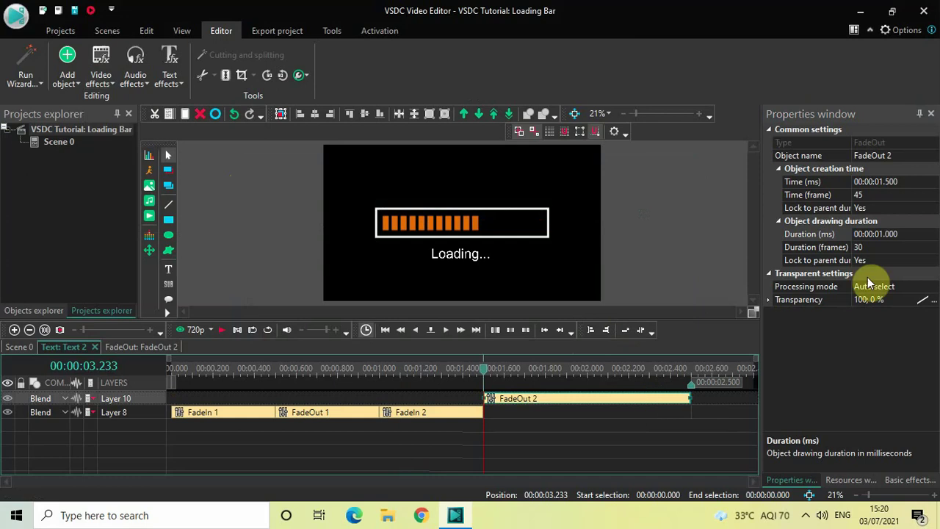
left_click(913, 235)
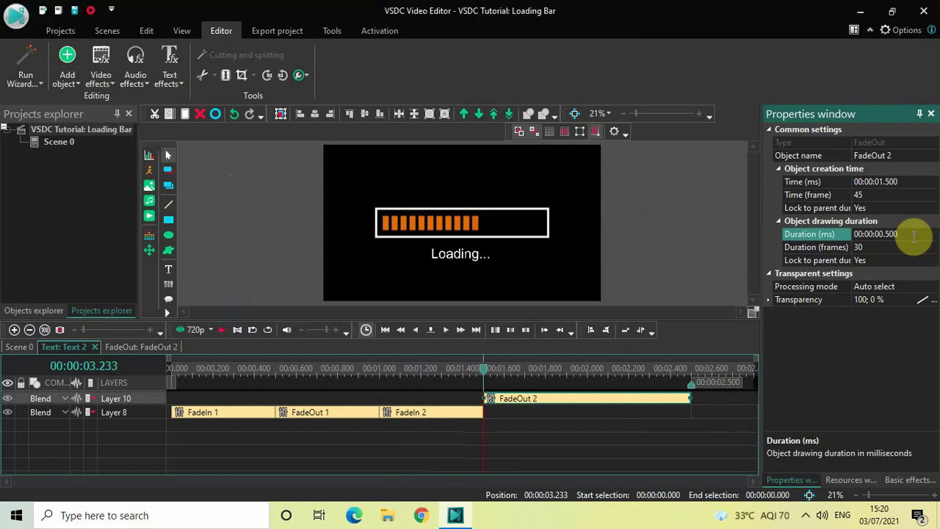
key("Return")
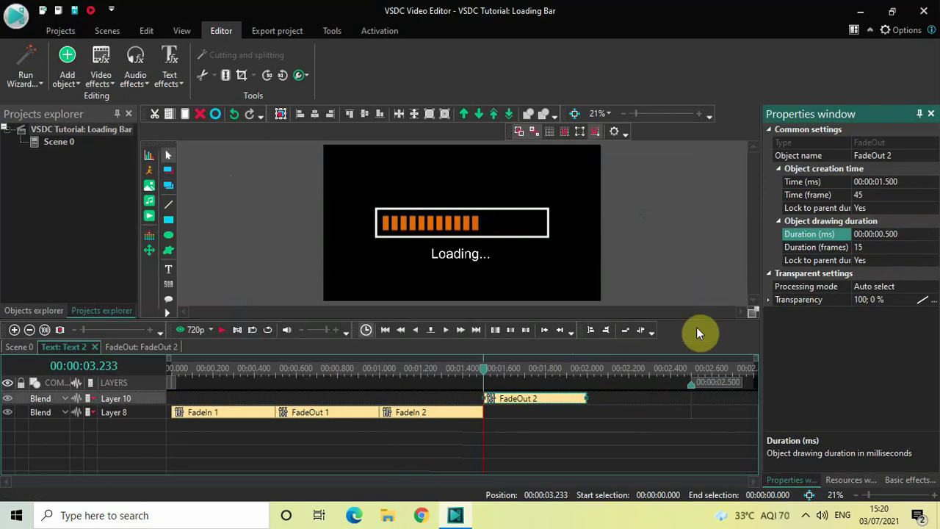
left_click(559, 437)
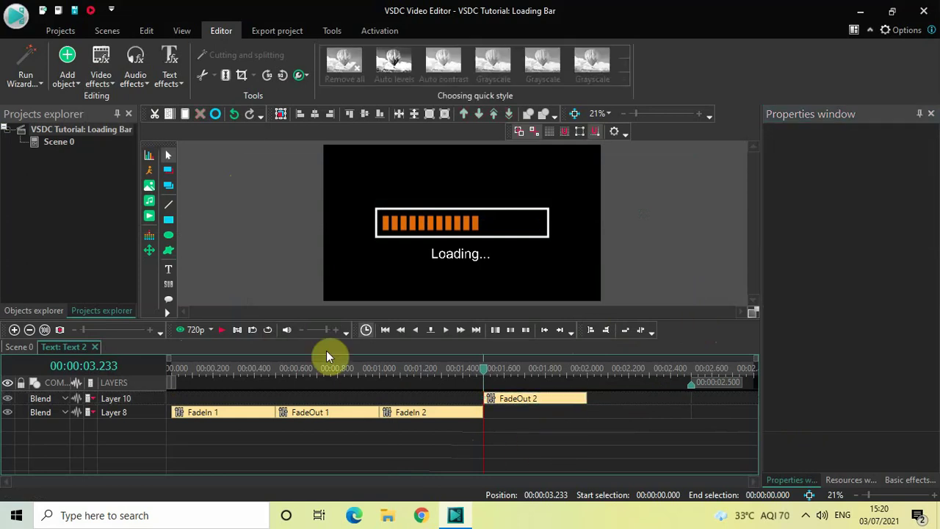
- Add a third Fade In effect to the text, set its duration to 0.5 s and place it at 2 s, directly after the second fade-out
left_click(101, 62)
mouse_move(147, 162)
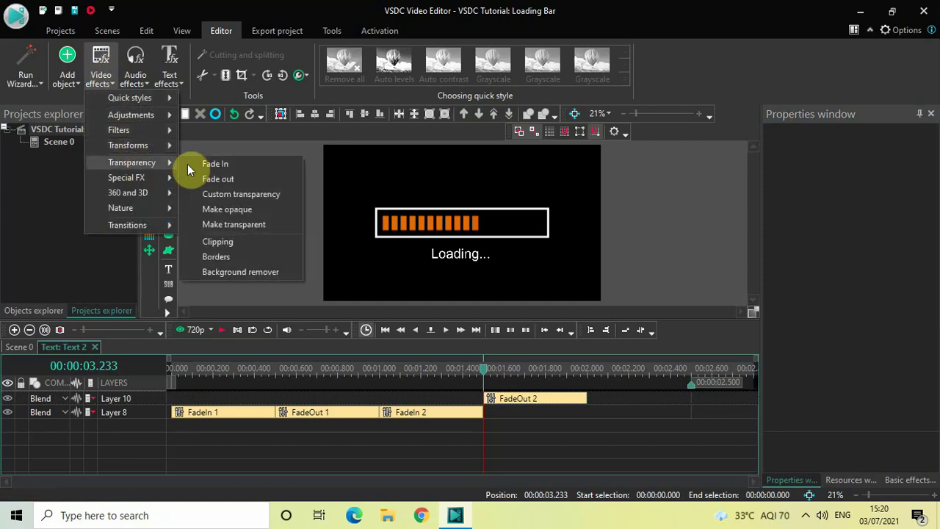
left_click(233, 164)
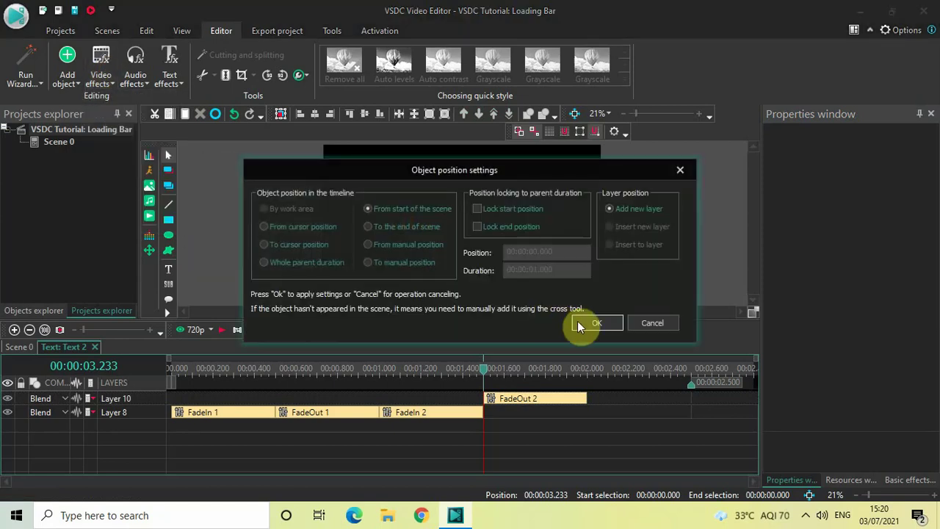
left_click(591, 323)
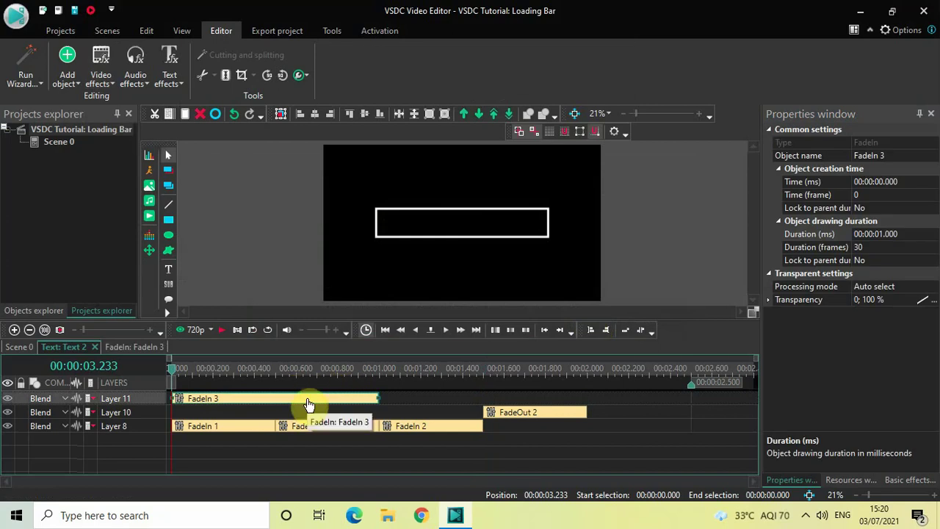
left_click(910, 233)
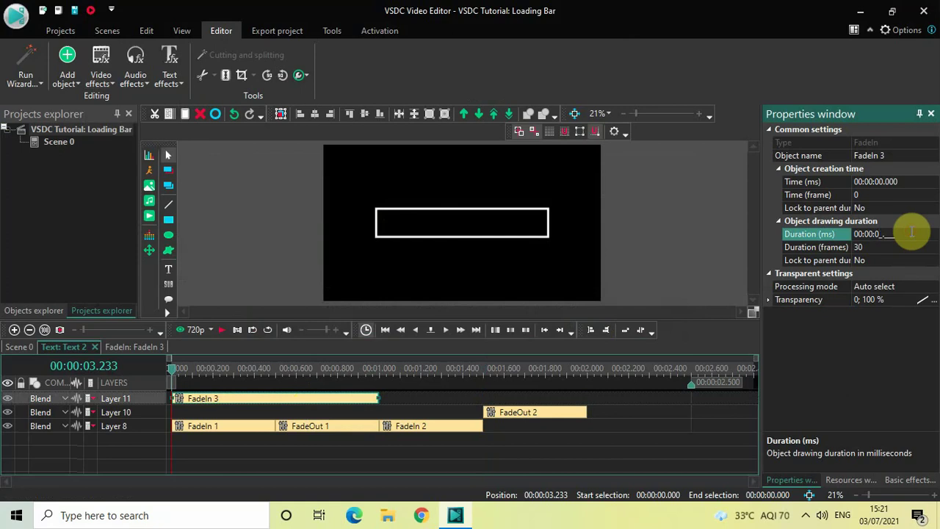
key("Return")
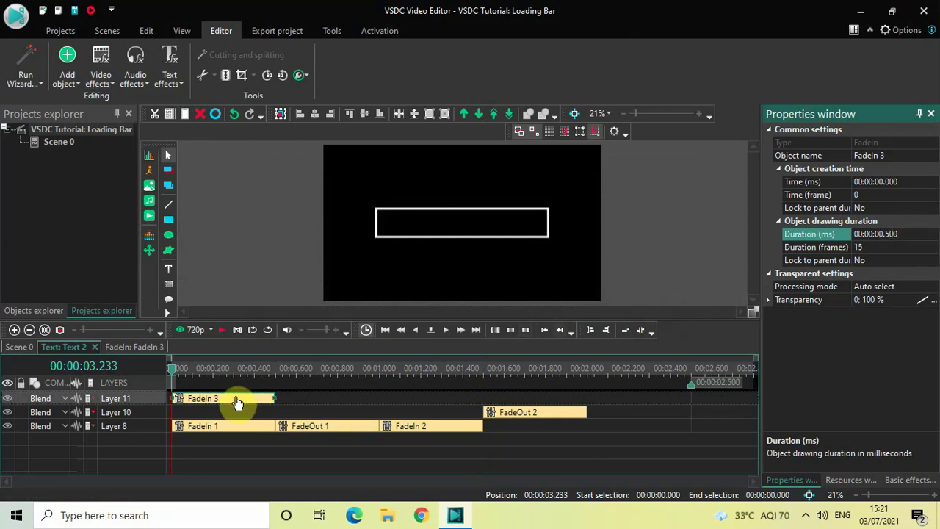
left_click_drag(237, 401, 648, 398)
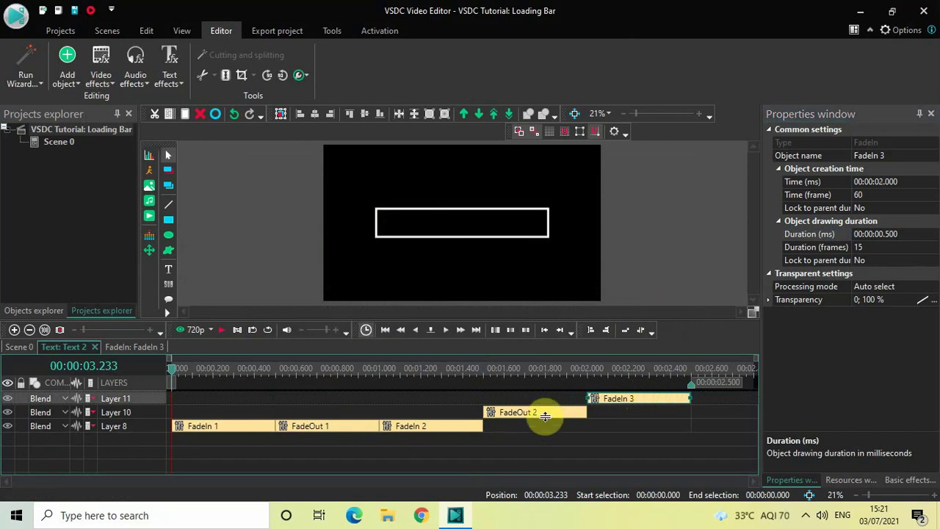
- Move the second fade-out and the third fade-in onto the same layer as the other fade effects and deselect them
mouse_move(545, 416)
left_mouse_down()
mouse_move(546, 431)
mouse_move(528, 413)
left_mouse_up()
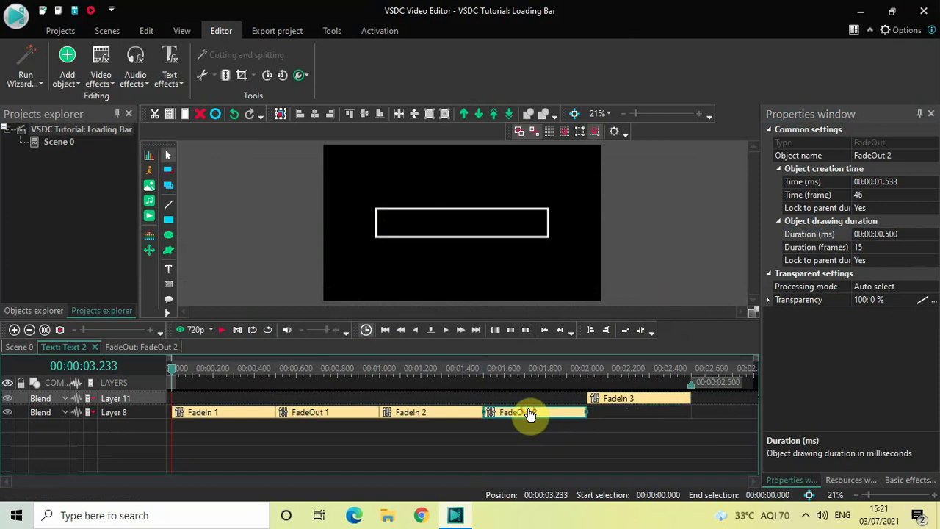
left_click_drag(625, 398, 624, 413)
left_click(398, 451)
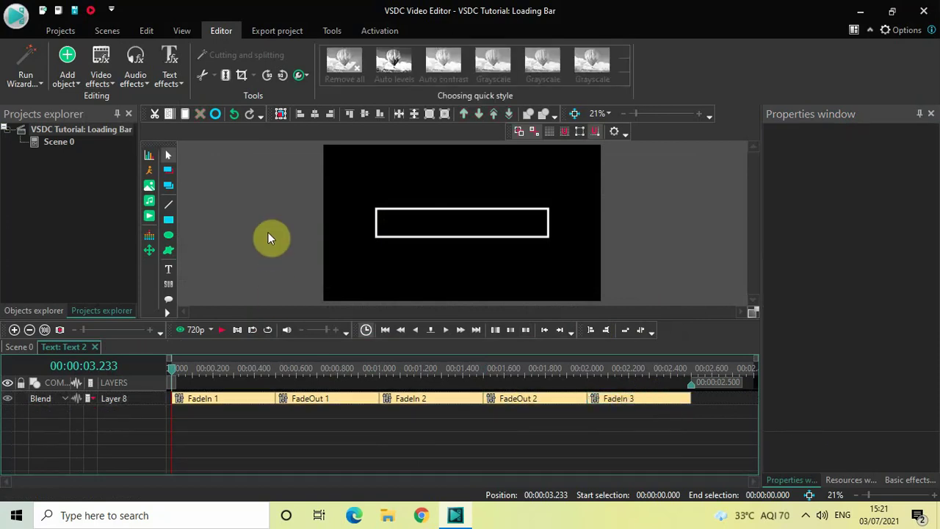
- Preview the text's fade sequence, return to the Scene 0 timeline and play the whole loading bar animation from the start
key("space")
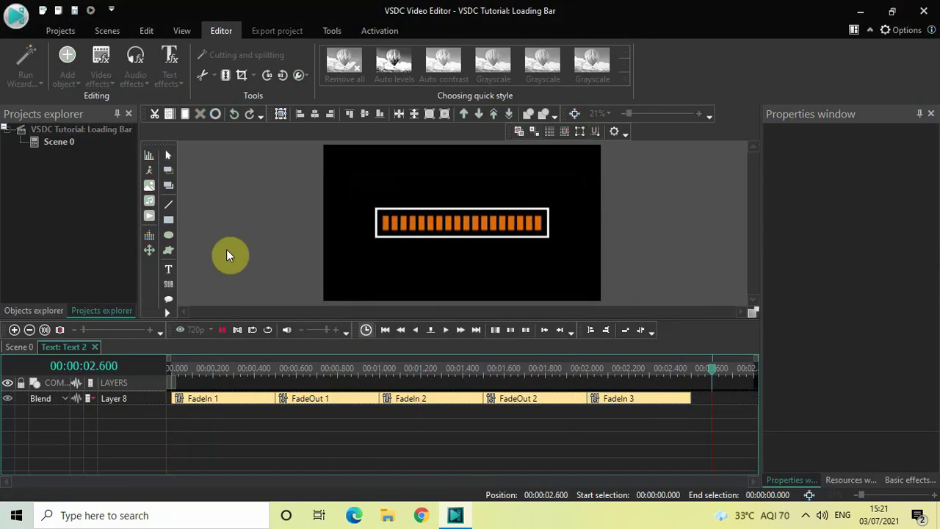
key("space")
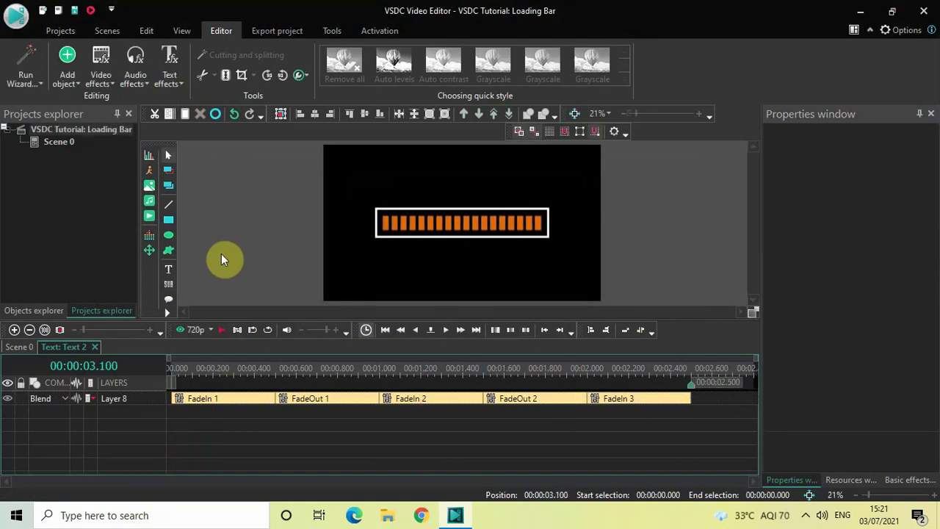
left_click(20, 348)
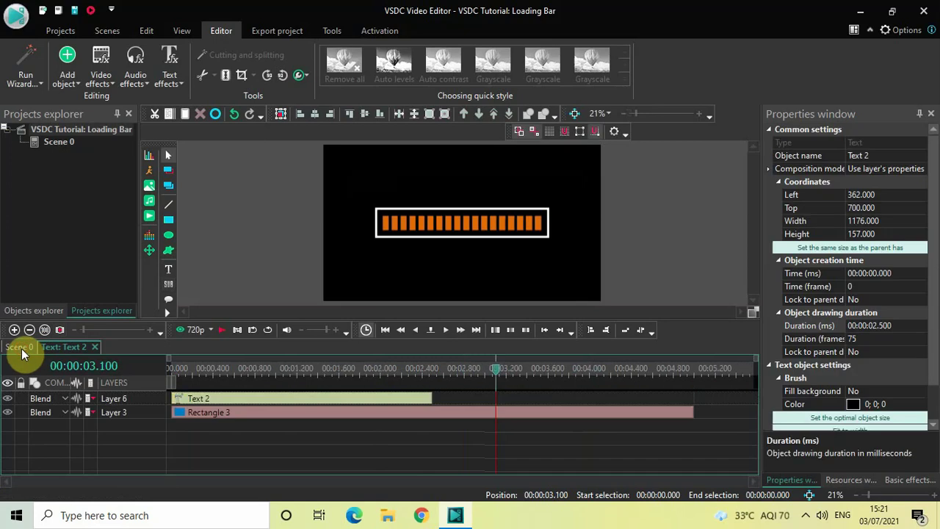
left_click(169, 366)
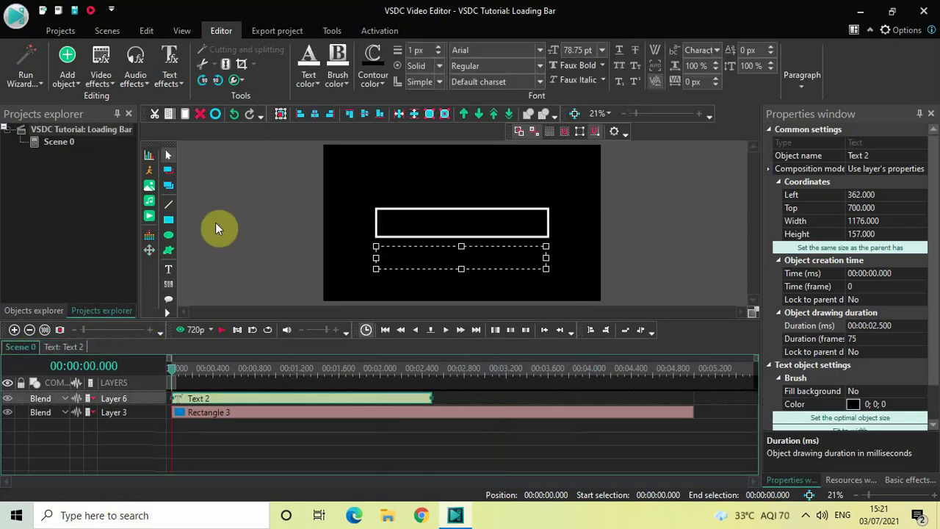
key("space")
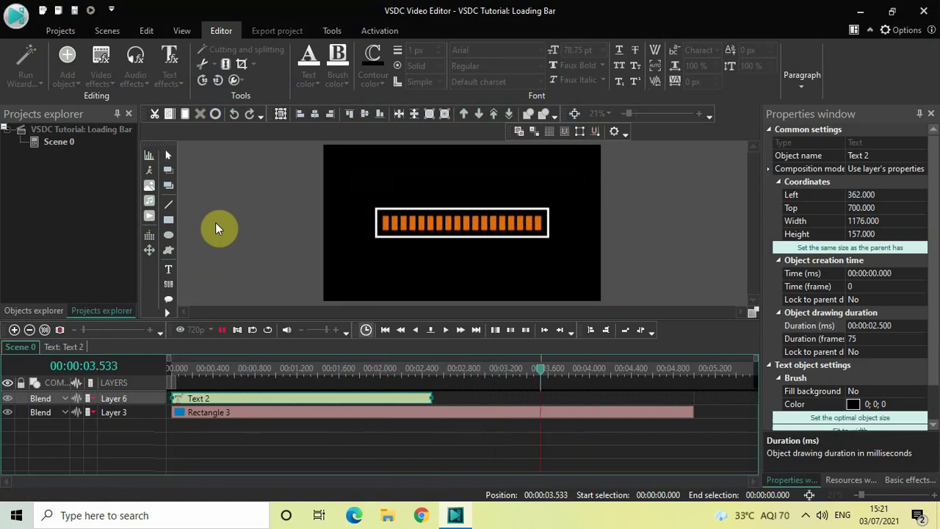
key("space")
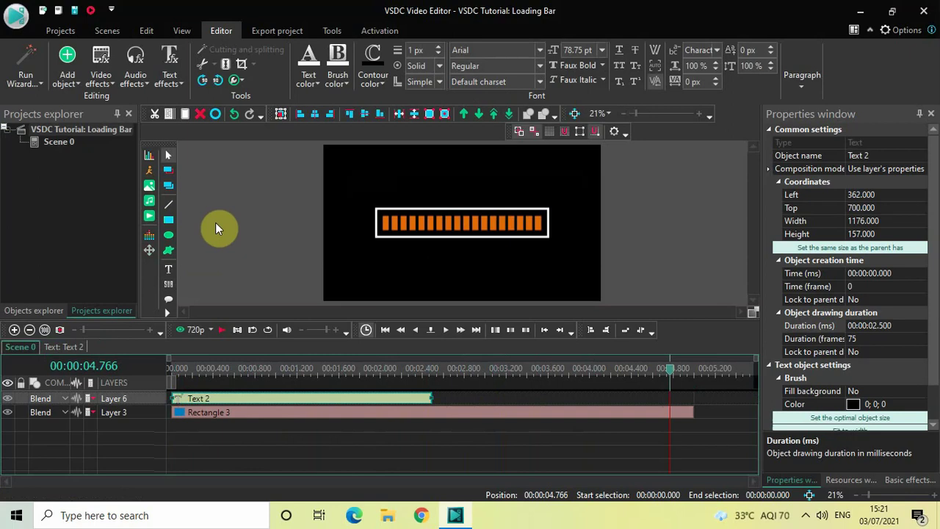